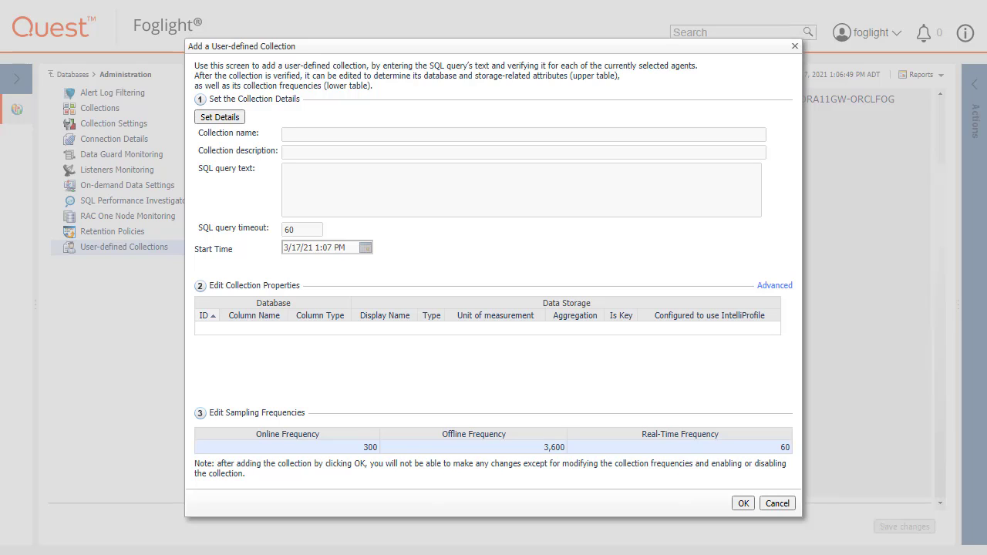
Name the new user-defined collection Check_ITADMIN and describe it as "Check ITADMIN account status".
{"action": "left_click", "coordinate": [239, 122]}
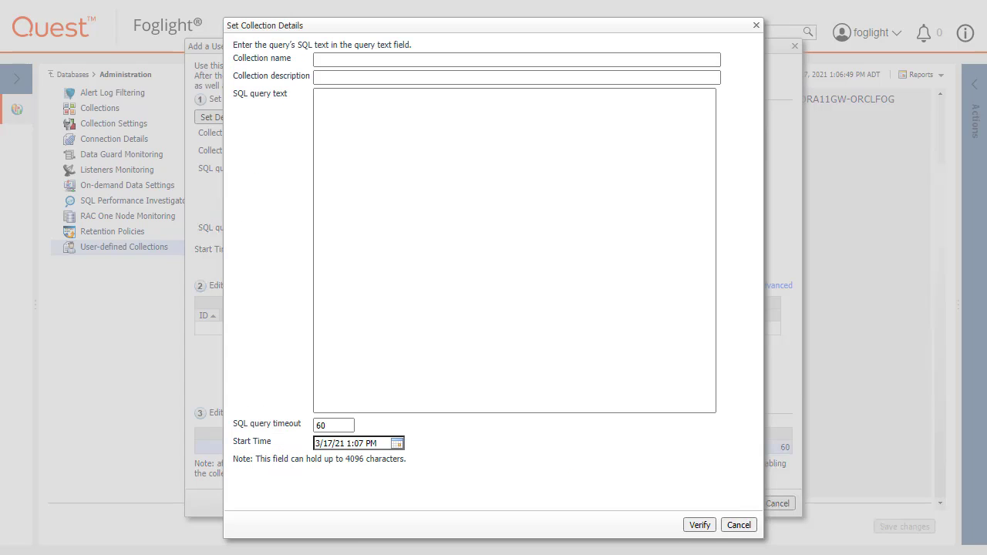
{"action": "left_click", "coordinate": [358, 60]}
{"action": "type", "text": "Check"}
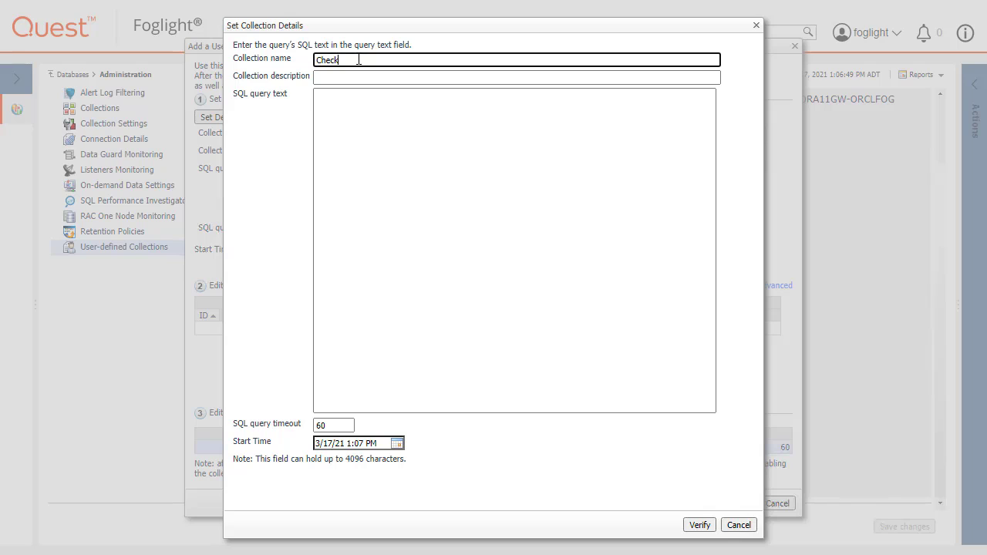
{"action": "type", "text": "_ITADMIN"}
{"action": "left_click", "coordinate": [360, 76]}
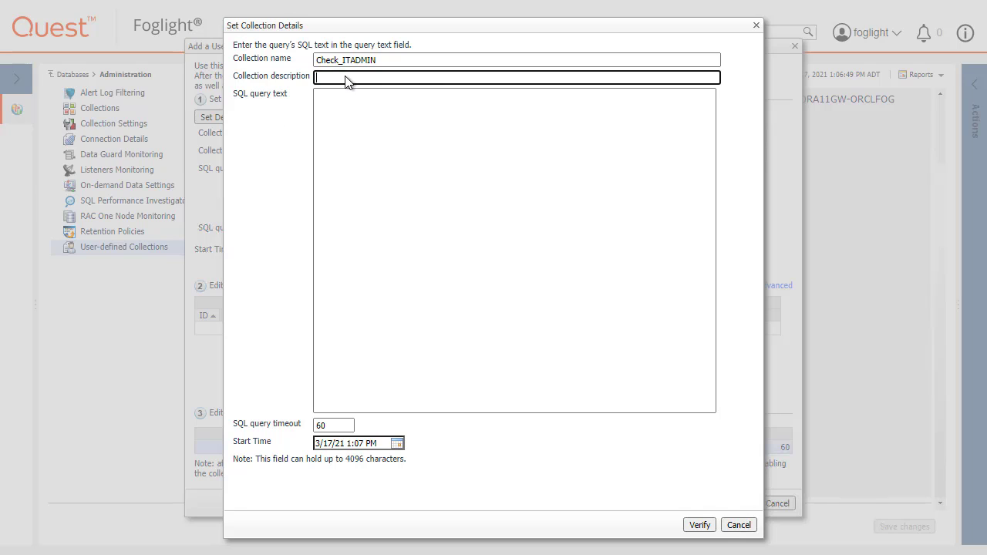
{"action": "type", "text": "Check ITADMIN account status"}
Enter the SQL query "select username, account_status from dba_users where username='ITADMIN'" and verify the collection.
{"action": "left_click", "coordinate": [370, 221]}
{"action": "type", "text": "select username, account_status from dba_users where username='ITADMIN'"}
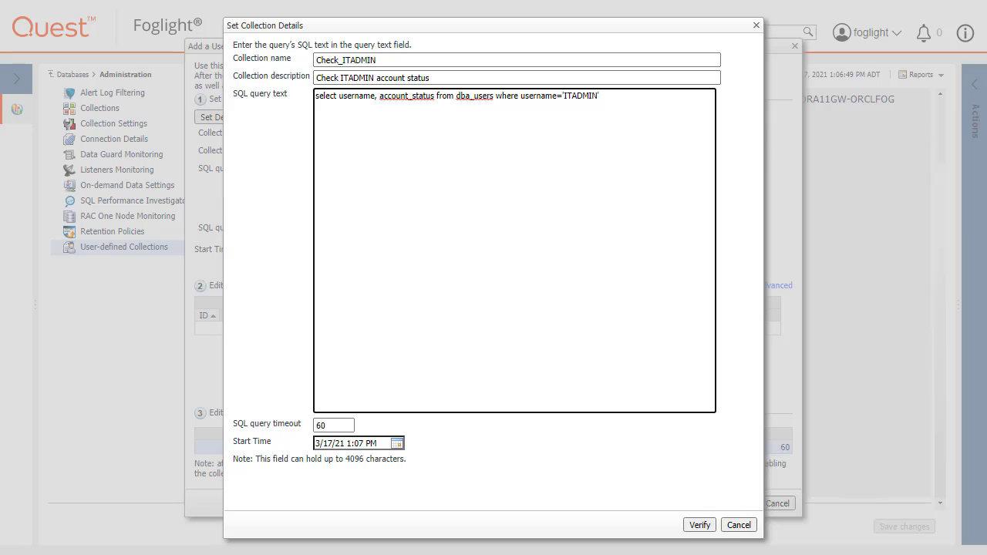
{"action": "left_click", "coordinate": [700, 525]}
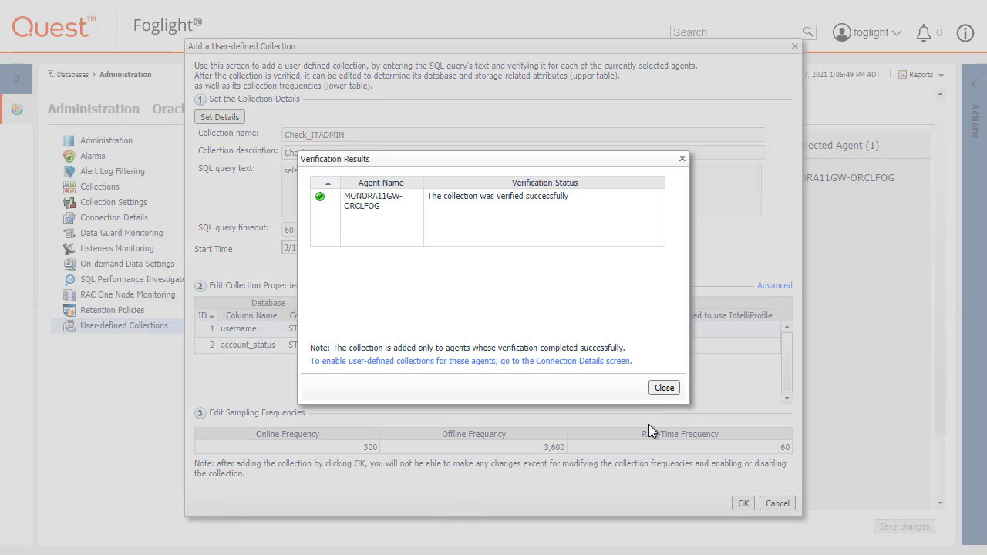
{"action": "left_click", "coordinate": [664, 388]}
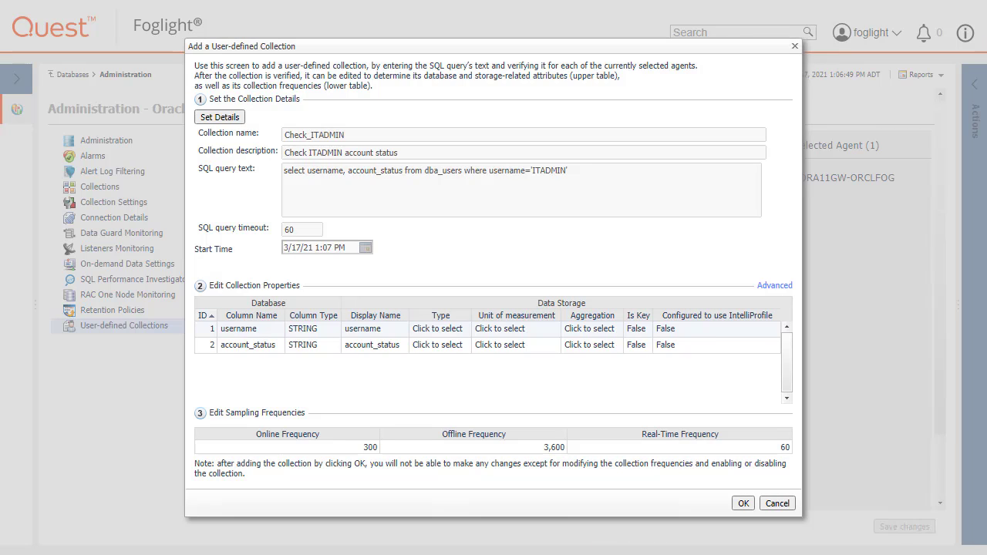
Set username as a String key column and account_status as a frequently modified String non-key column.
{"action": "left_click", "coordinate": [452, 330]}
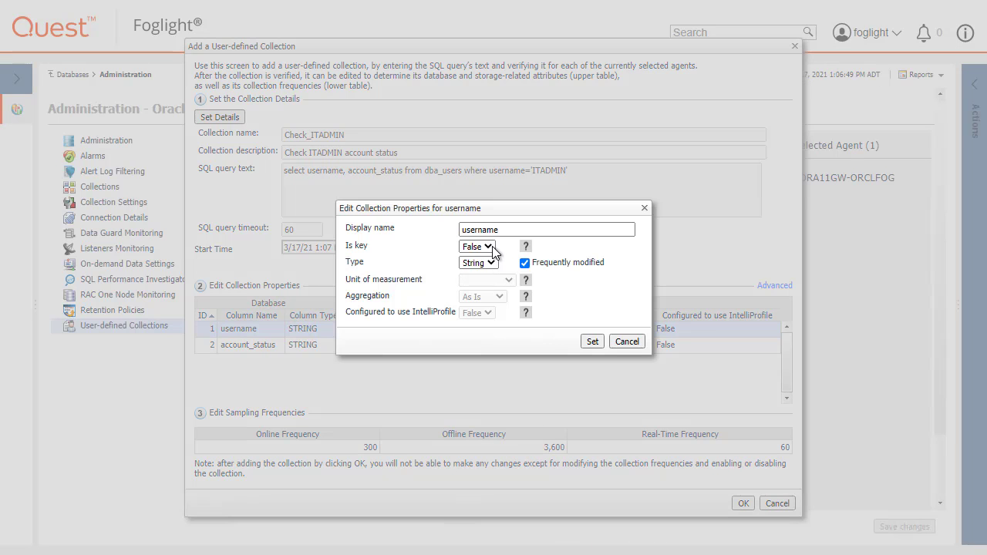
{"action": "left_click", "coordinate": [486, 247]}
{"action": "left_click", "coordinate": [469, 267]}
{"action": "left_click", "coordinate": [592, 341]}
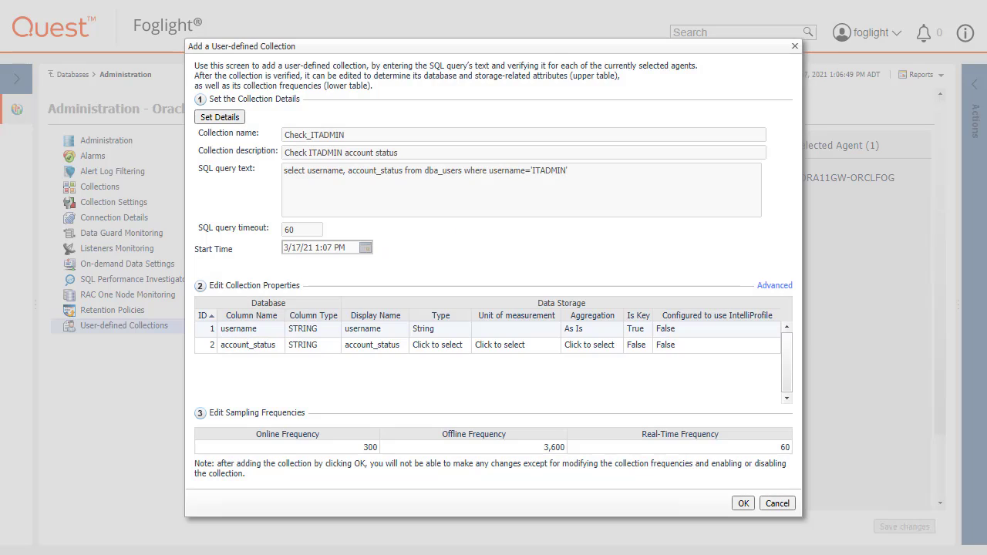
{"action": "left_click", "coordinate": [458, 346]}
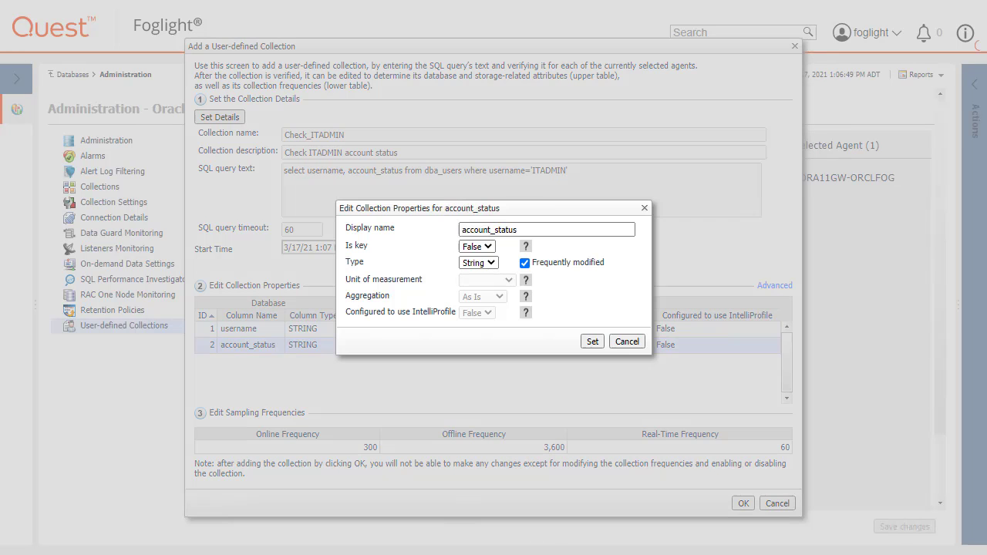
{"action": "left_click", "coordinate": [592, 341]}
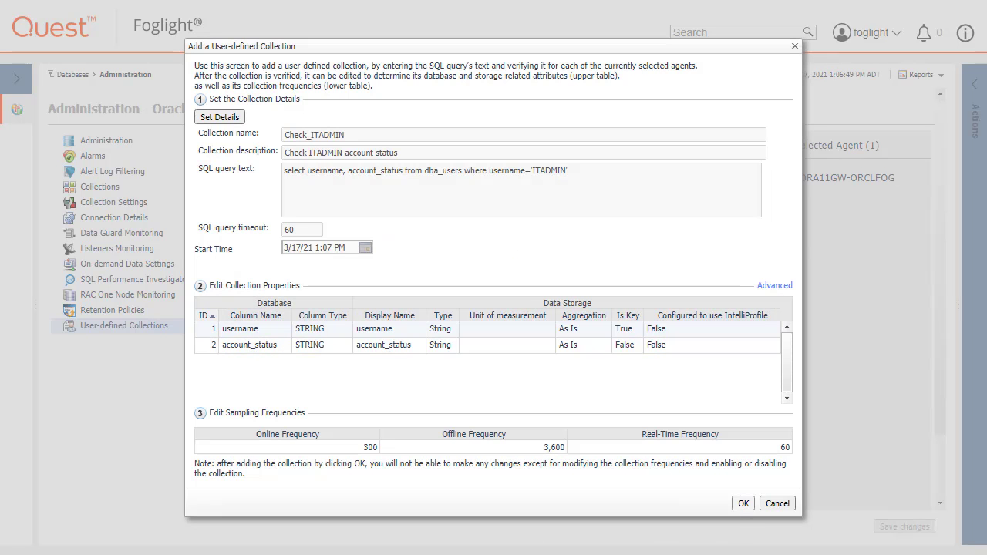
Add the Check_ITADMIN collection to the agent and save the administration changes.
{"action": "left_click", "coordinate": [743, 503]}
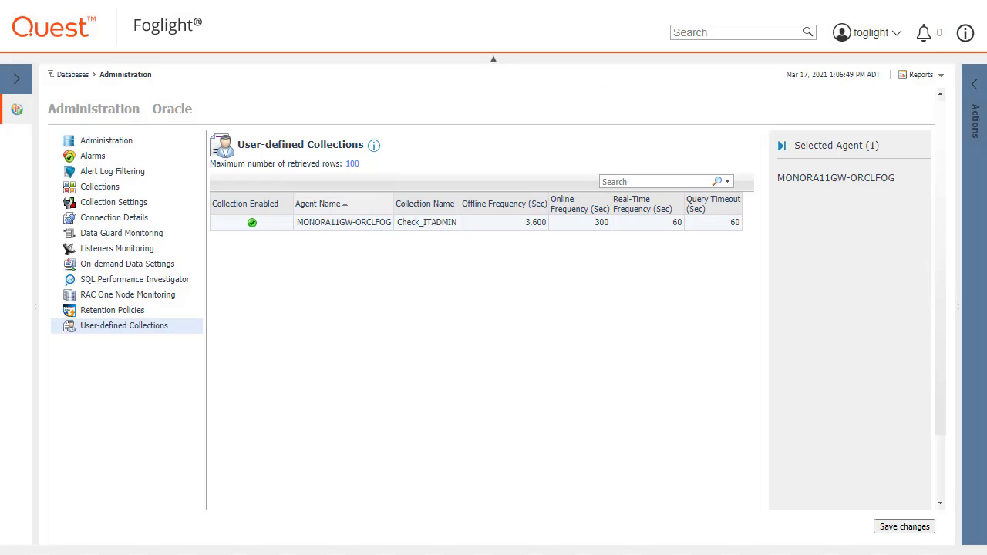
{"action": "left_click", "coordinate": [901, 527]}
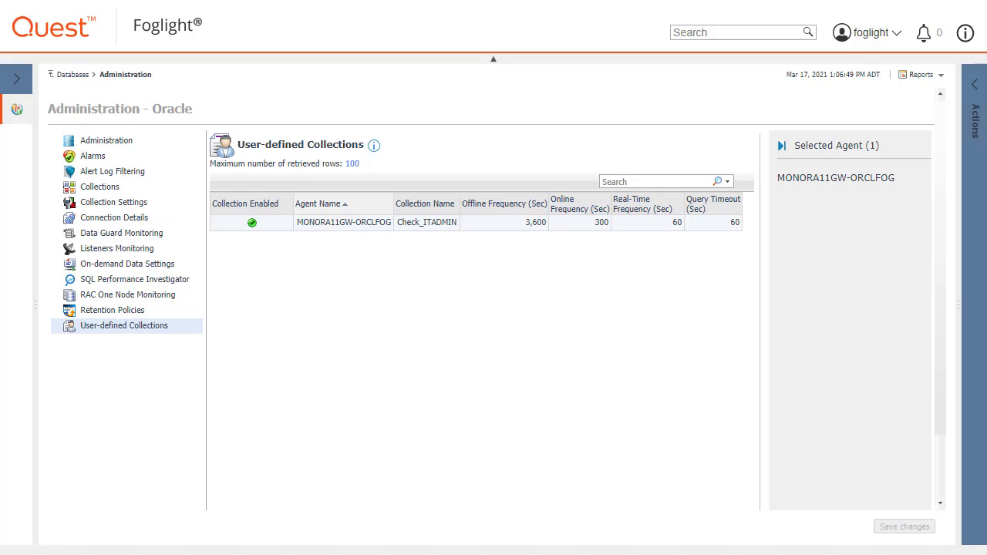
{"action": "scroll", "coordinate": [941, 472], "scroll_direction": "down", "scroll_amount": 3}
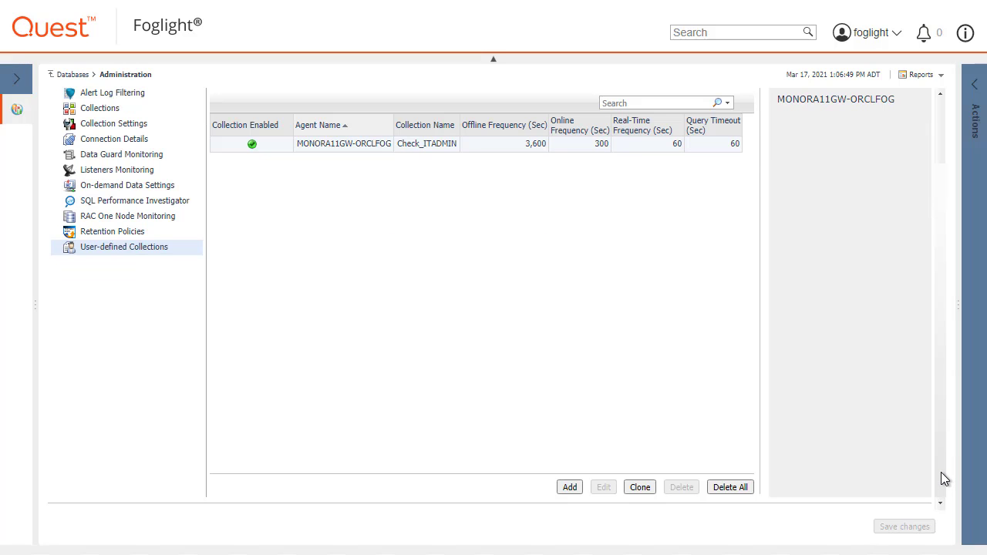
{"action": "scroll", "coordinate": [930, 360], "scroll_direction": "up", "scroll_amount": 3}
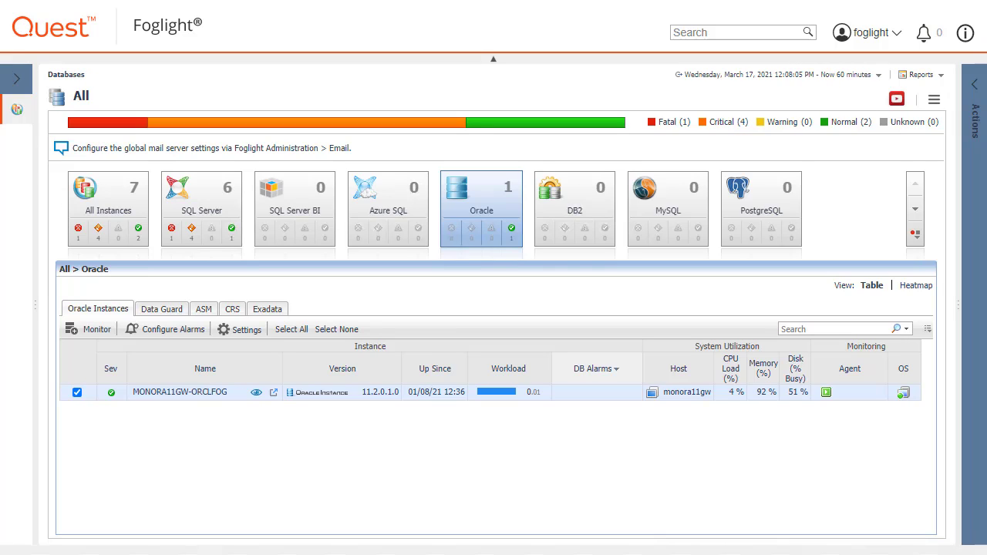
Open the overview of the Oracle instance MONORA11GW-ORCLFOG and view its user-defined collections under Activity.
{"action": "left_click", "coordinate": [281, 395]}
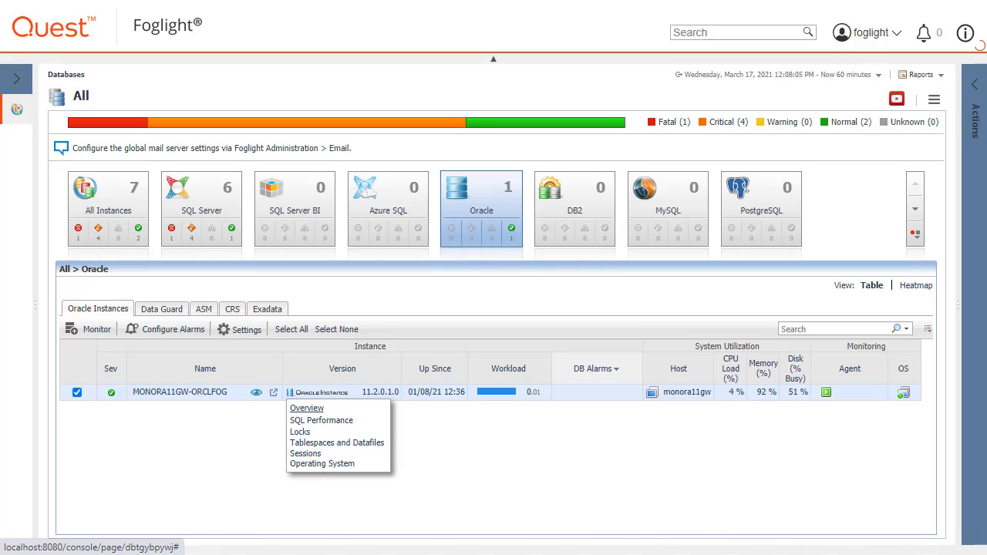
{"action": "left_click", "coordinate": [307, 408]}
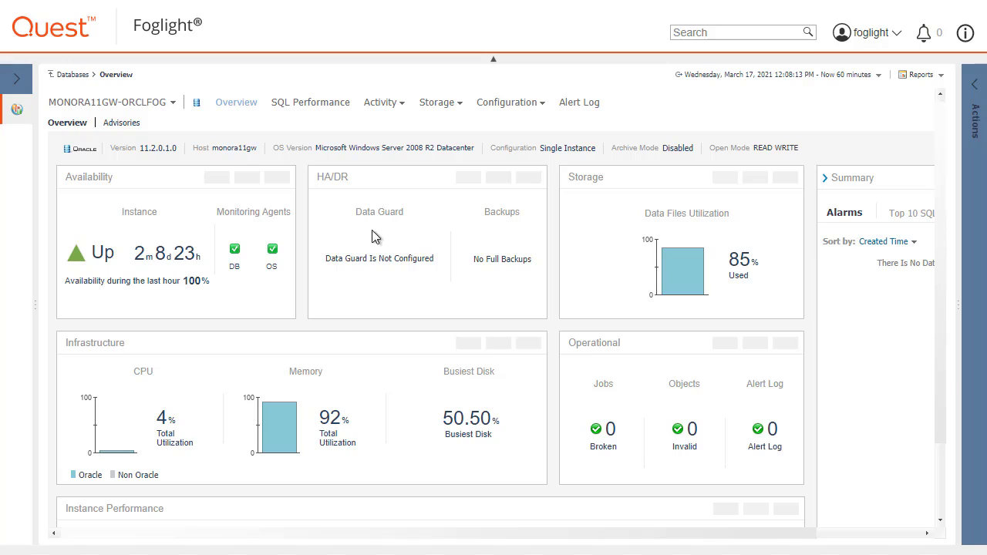
{"action": "left_click", "coordinate": [378, 104]}
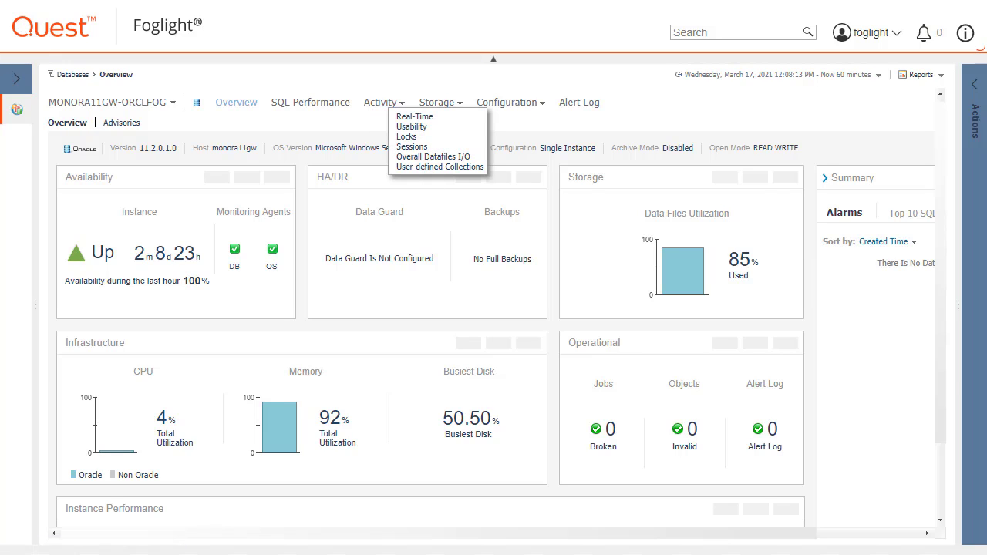
{"action": "left_click", "coordinate": [440, 166]}
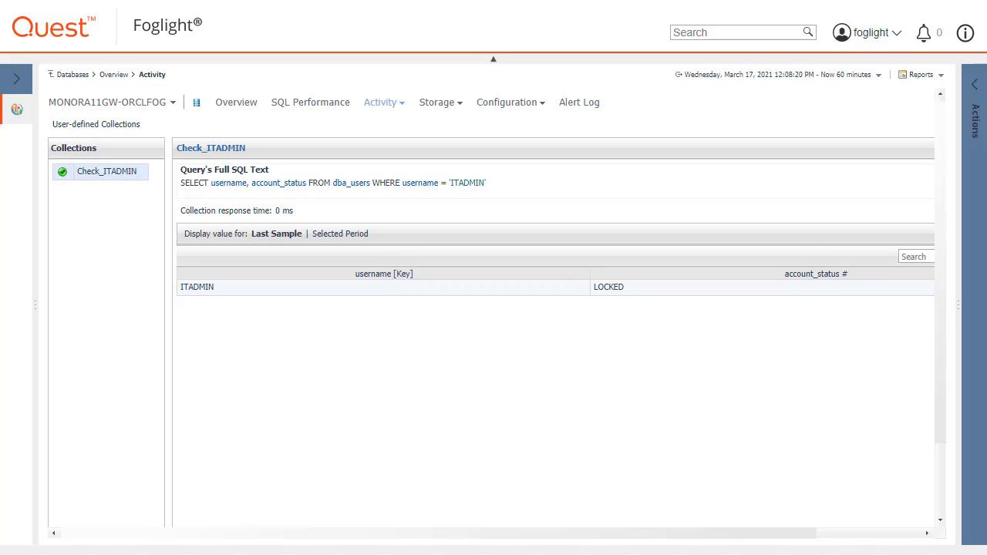
Switch the navigation to Expert View and open the Data dashboard under Configuration.
{"action": "left_click", "coordinate": [16, 79]}
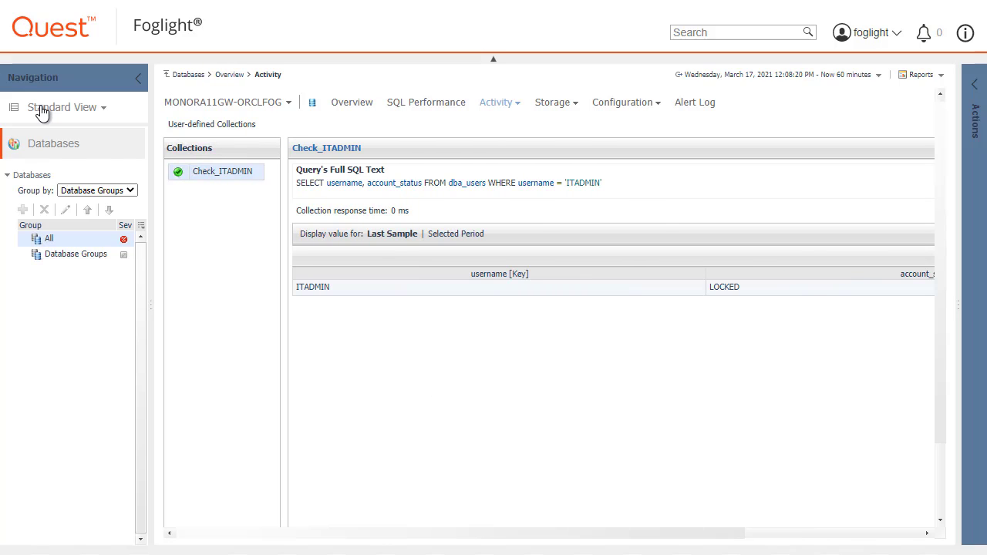
{"action": "left_click", "coordinate": [41, 111]}
{"action": "left_click", "coordinate": [58, 154]}
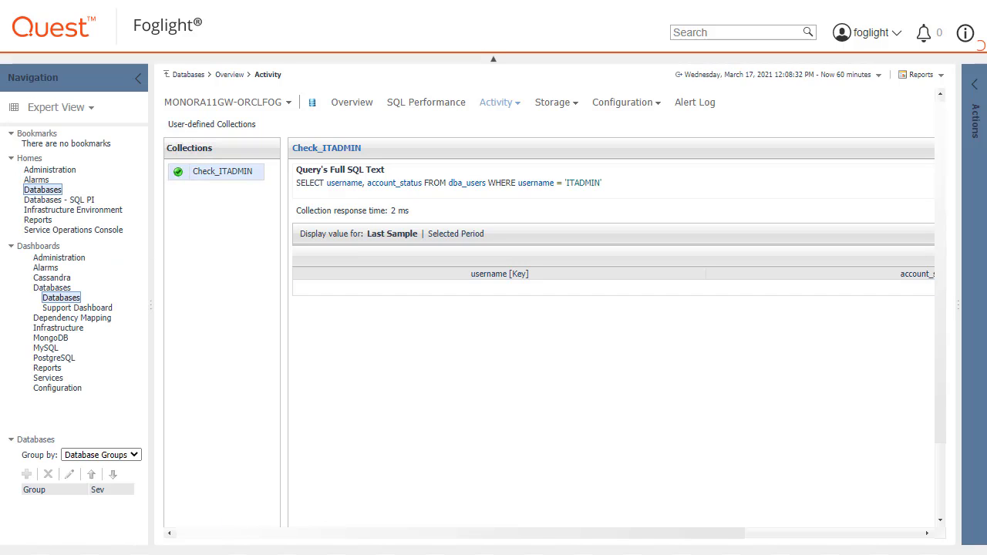
{"action": "left_click", "coordinate": [26, 388]}
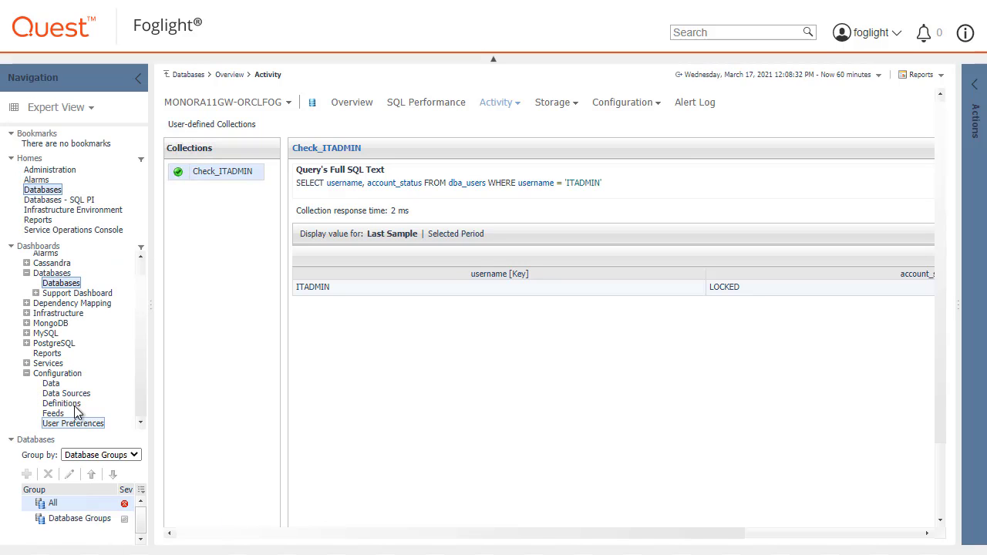
{"action": "left_click", "coordinate": [50, 383]}
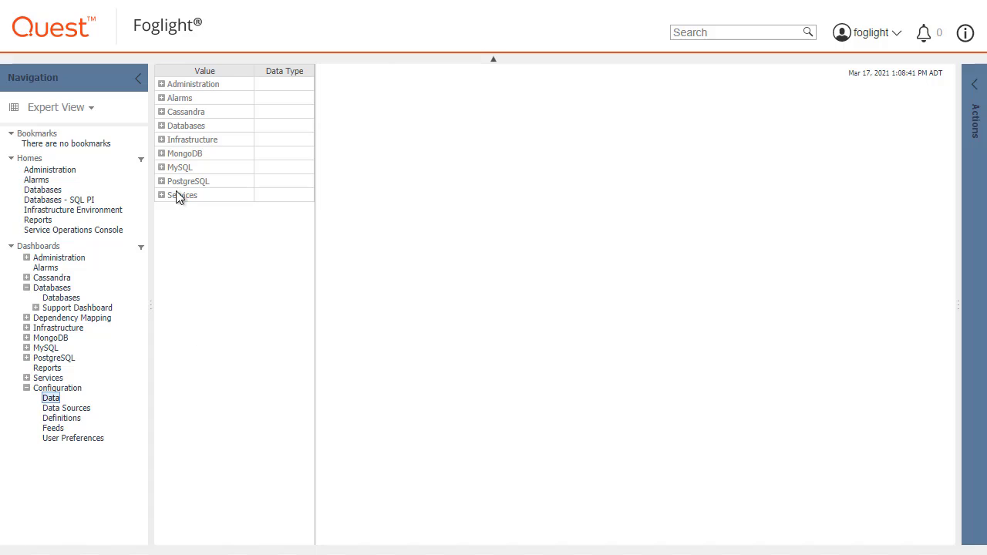
Expand the data tree through Management Server, All Data, DBO_Data_Model and Oracle Data Model to the Database node of cluster MONORA11GW-ORCLFOG.
{"action": "left_click", "coordinate": [162, 84]}
{"action": "left_click", "coordinate": [170, 126]}
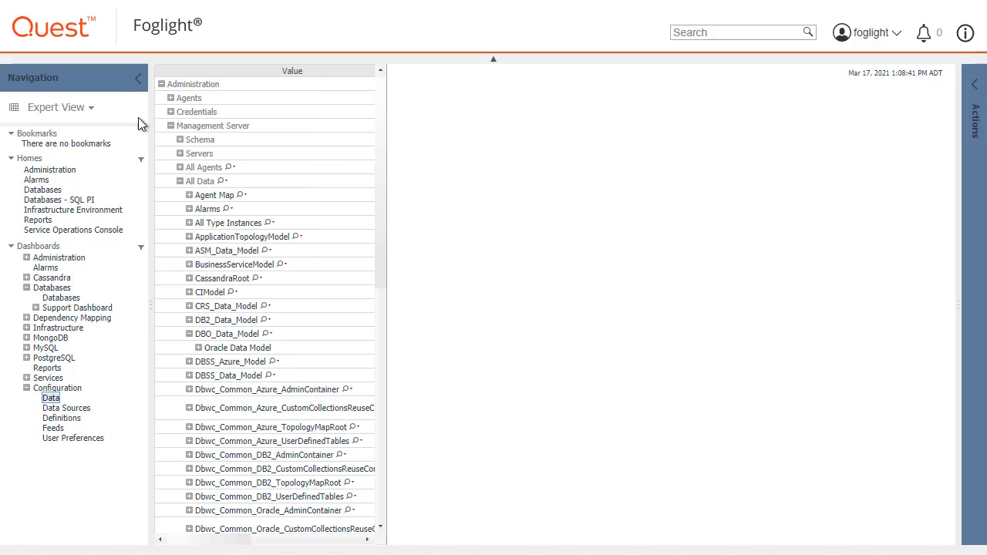
{"action": "left_click", "coordinate": [138, 80]}
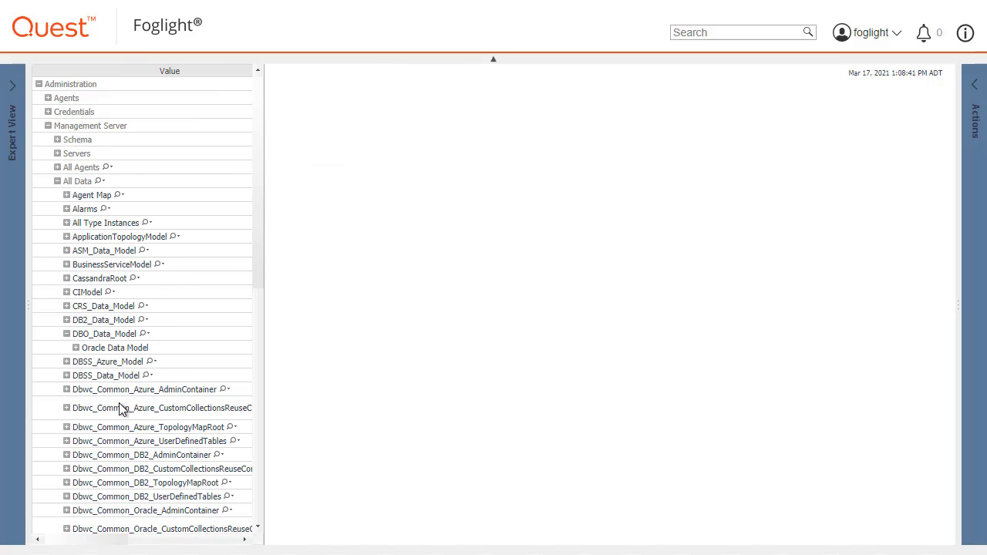
{"action": "left_click", "coordinate": [75, 348]}
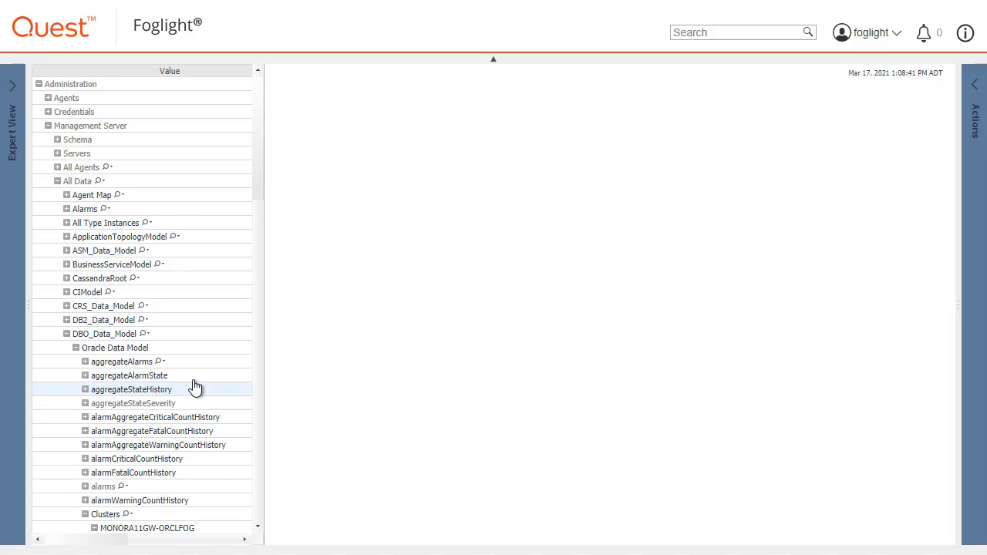
{"action": "scroll", "coordinate": [193, 386], "scroll_direction": "down", "scroll_amount": 3}
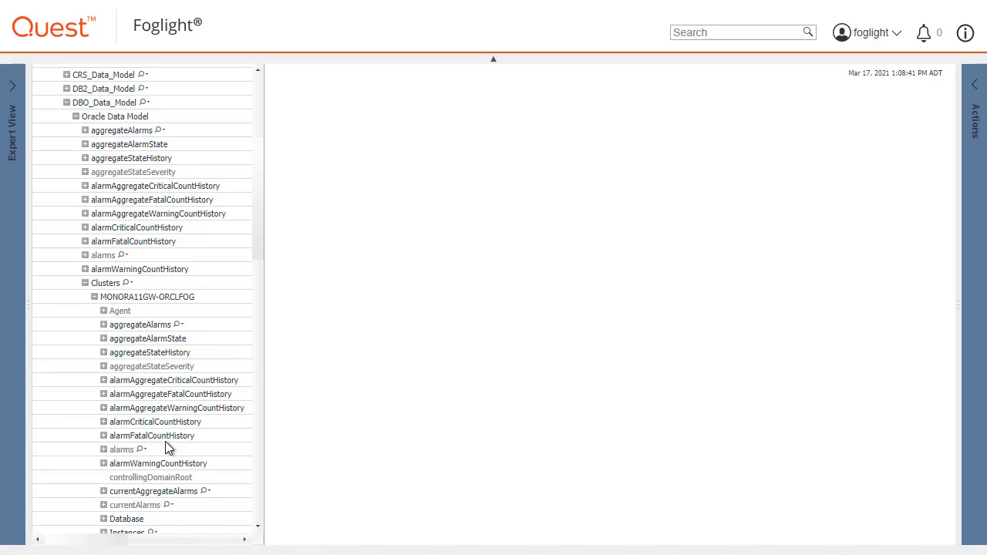
{"action": "scroll", "coordinate": [166, 449], "scroll_direction": "down", "scroll_amount": 3}
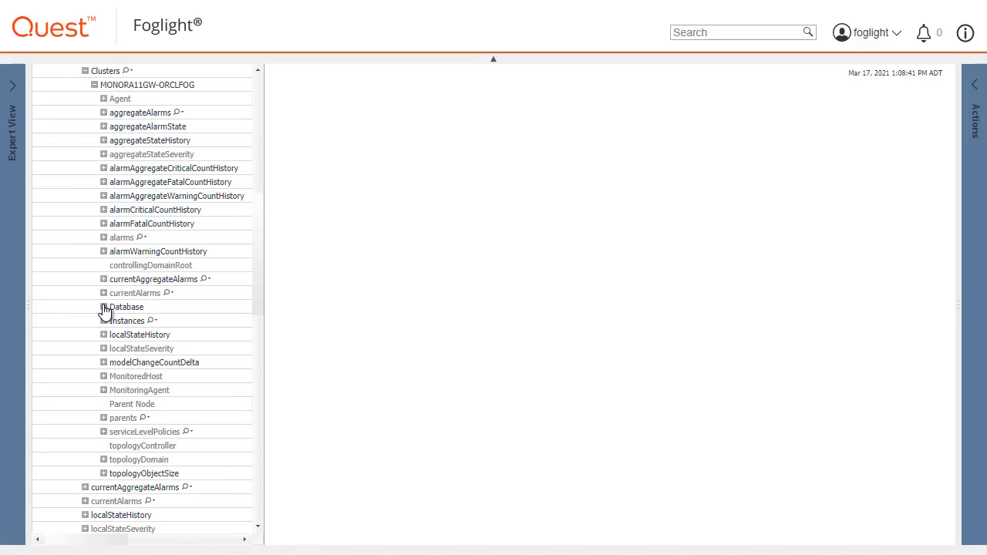
{"action": "left_click", "coordinate": [104, 307]}
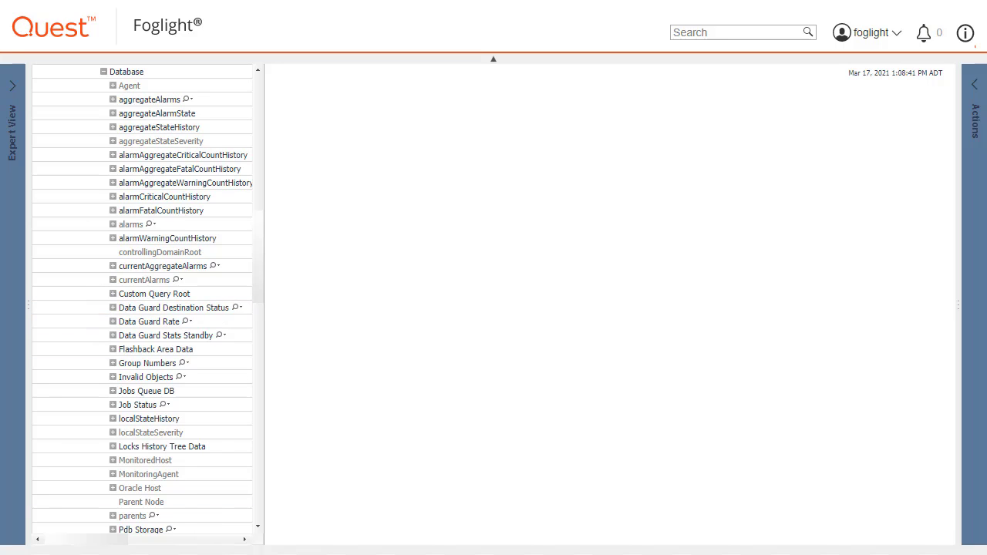
Expand Custom Query Root down to the ITADMIN query result of DBO_Cust_Check_ITADMIN and view the properties of account_status.
{"action": "left_click", "coordinate": [113, 294]}
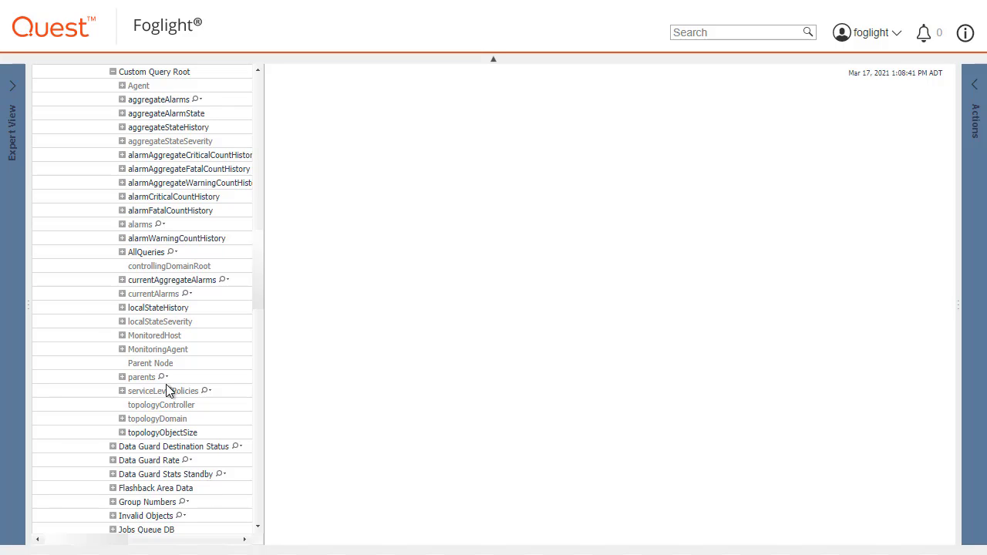
{"action": "left_click", "coordinate": [122, 252]}
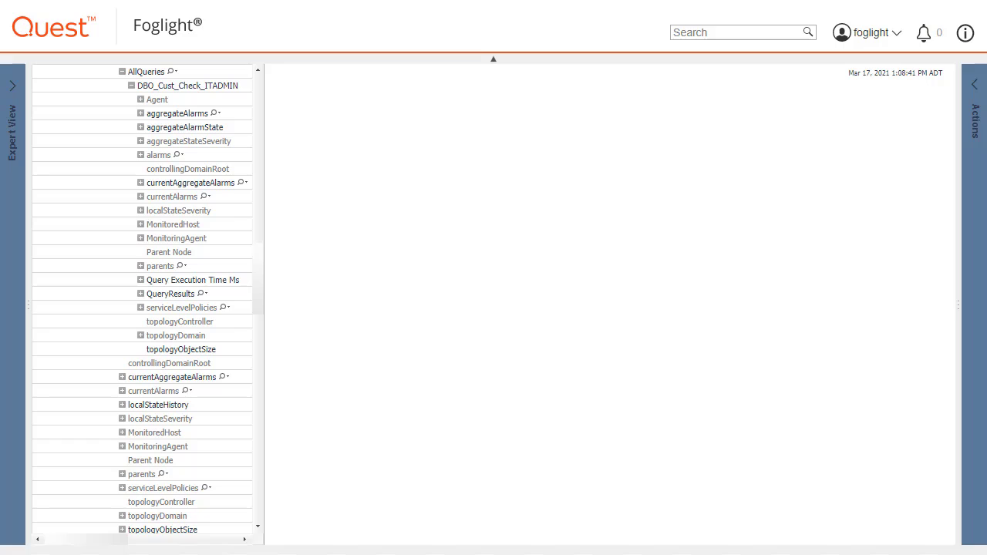
{"action": "left_click", "coordinate": [140, 294]}
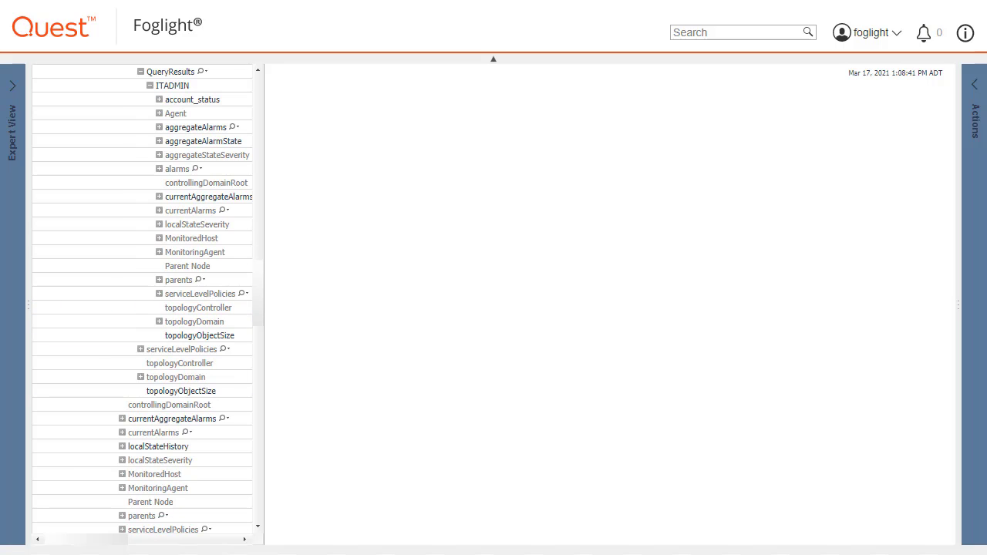
{"action": "left_click", "coordinate": [159, 99]}
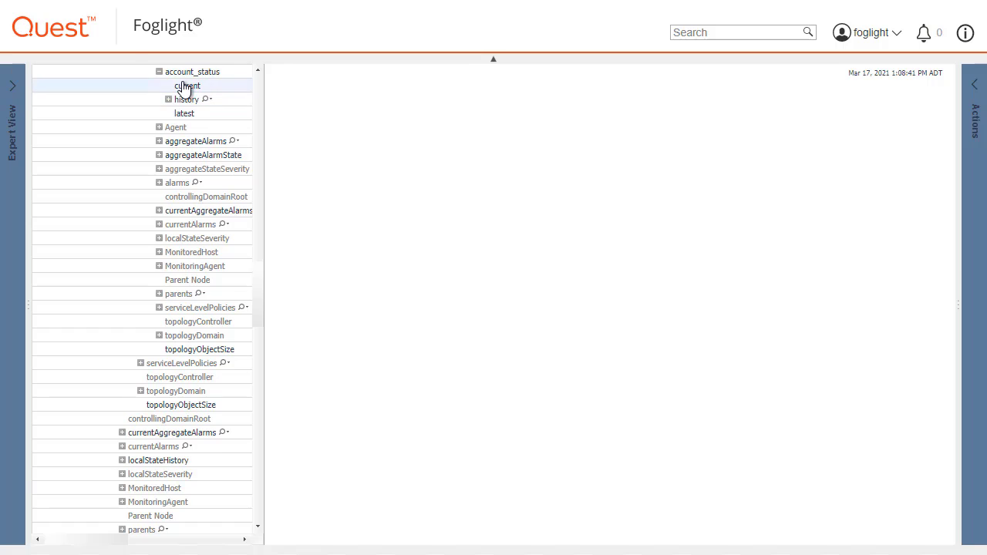
{"action": "scroll", "coordinate": [185, 87], "scroll_direction": "up", "scroll_amount": 1}
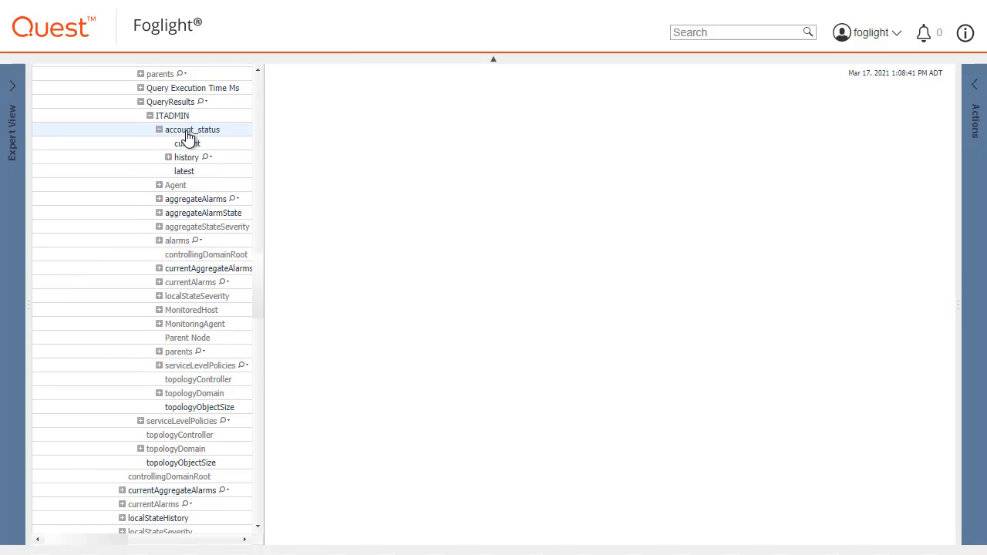
{"action": "left_click", "coordinate": [186, 136]}
{"action": "scroll", "coordinate": [243, 360], "scroll_direction": "up", "scroll_amount": 5}
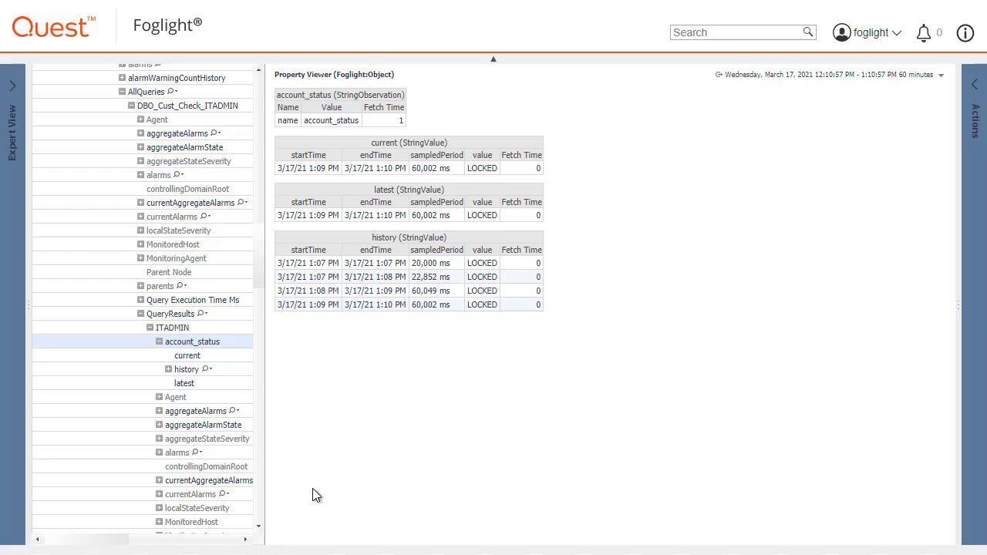
Open the Create Rule page from Rules & Notifications in the Administration dashboards.
{"action": "left_click", "coordinate": [7, 89]}
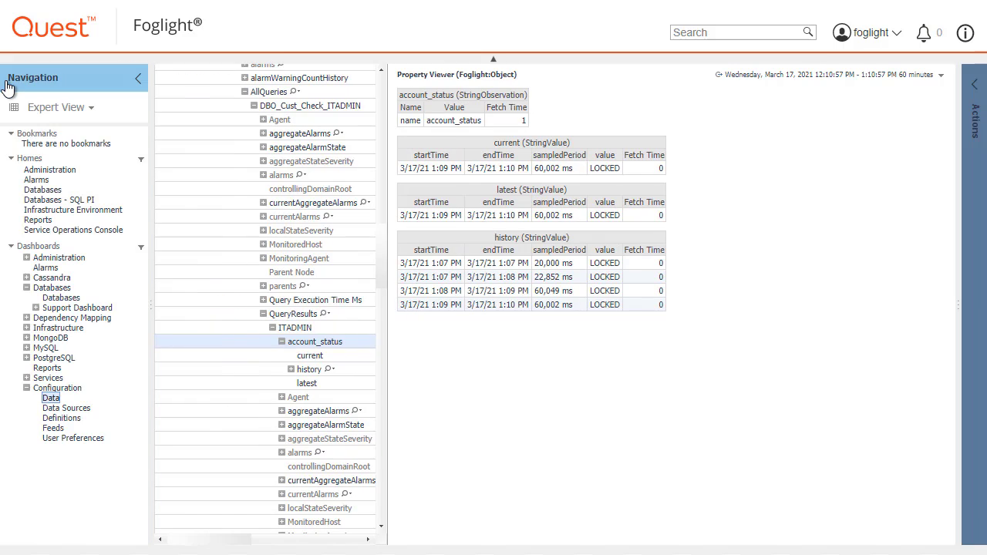
{"action": "left_click", "coordinate": [27, 259]}
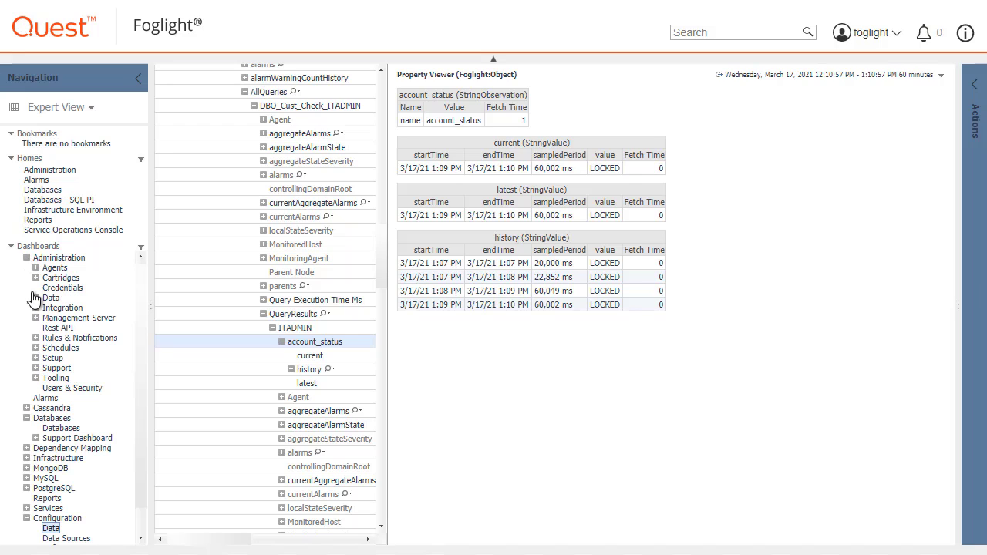
{"action": "left_click", "coordinate": [35, 339]}
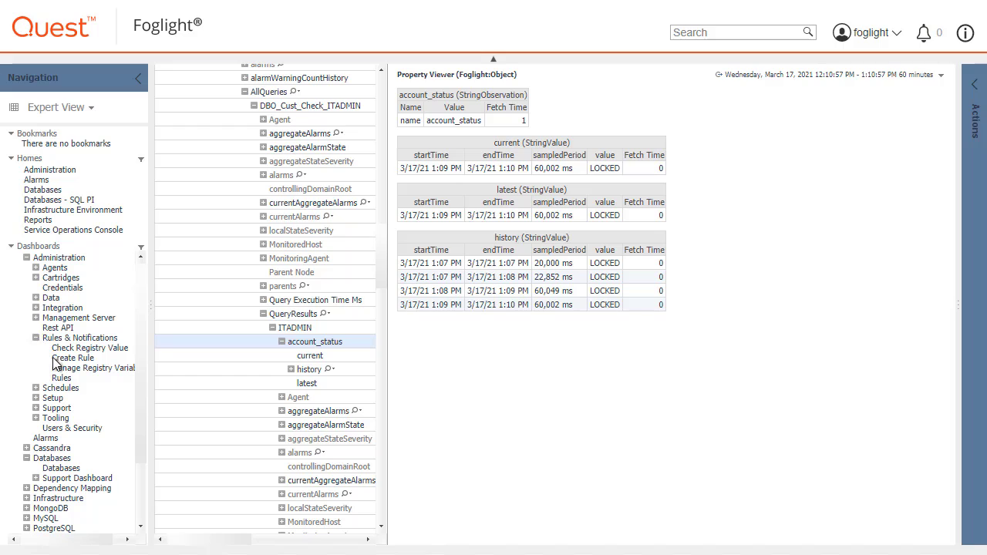
{"action": "left_click", "coordinate": [73, 358]}
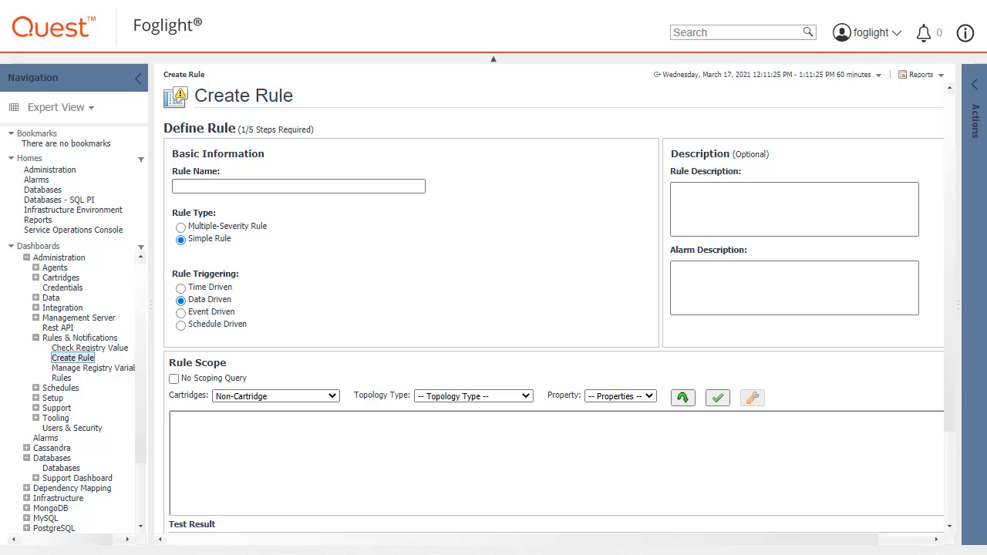
Define a multiple-severity rule named Is_ITADMIN_Locked with the description "Check if ITADMIN database user is locked".
{"action": "left_click", "coordinate": [198, 190]}
{"action": "type", "text": "Is_ITADMIN_Locked"}
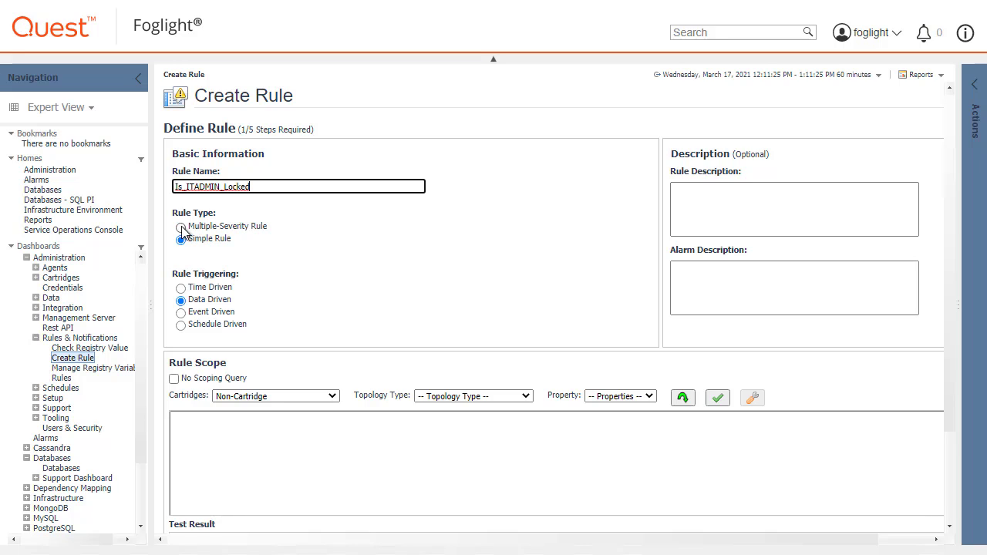
{"action": "left_click", "coordinate": [180, 226]}
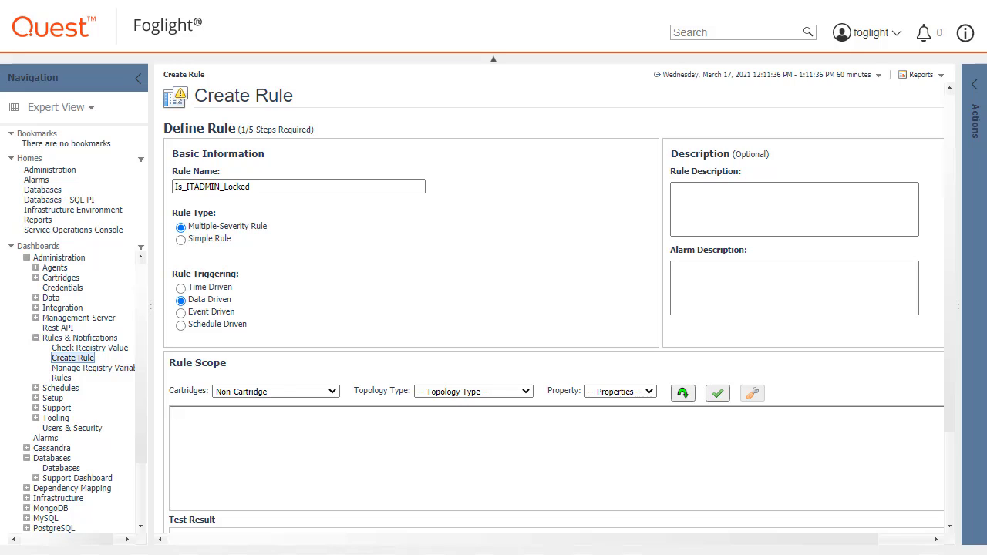
{"action": "left_click", "coordinate": [713, 207]}
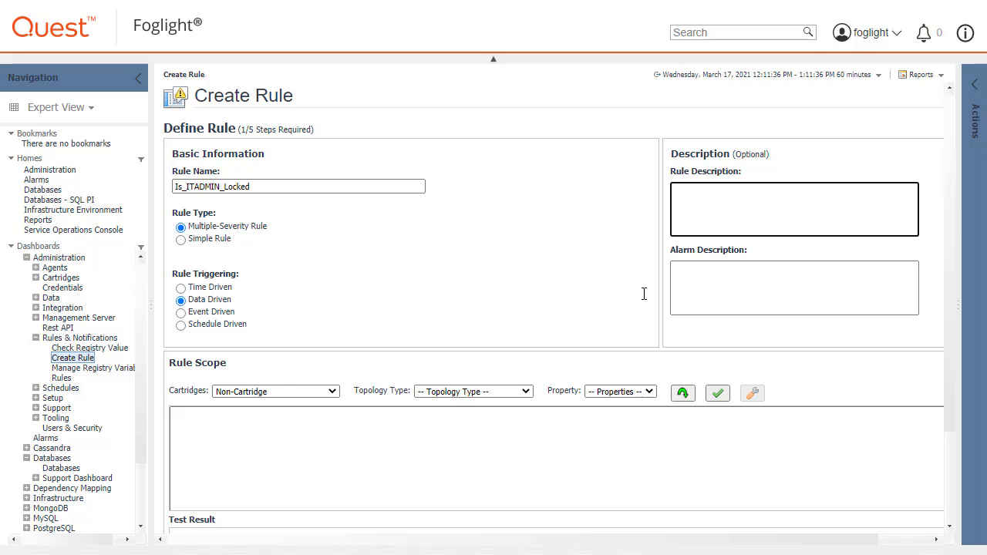
{"action": "type", "text": "Check if ITADMIN database user is locked"}
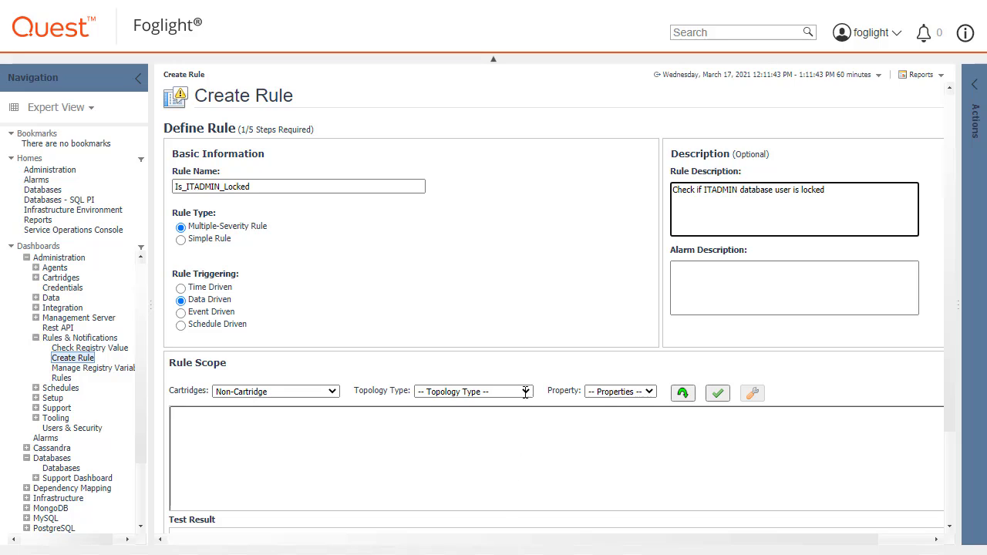
Scope the rule to the topology type DBO_Cust_Check_ITADMIN, validate the scope query and continue to the conditions.
{"action": "left_click", "coordinate": [493, 392]}
{"action": "left_click", "coordinate": [500, 436]}
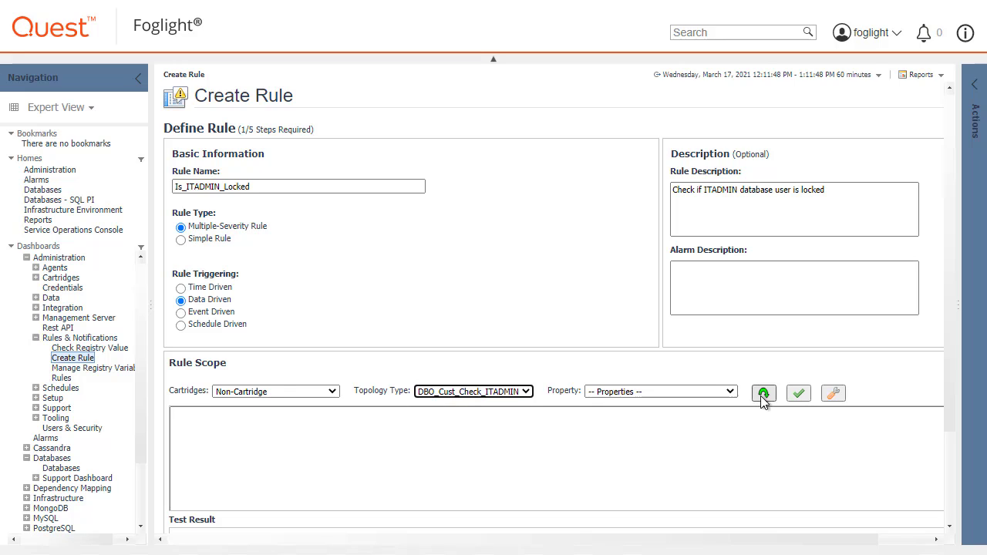
{"action": "left_click", "coordinate": [799, 394]}
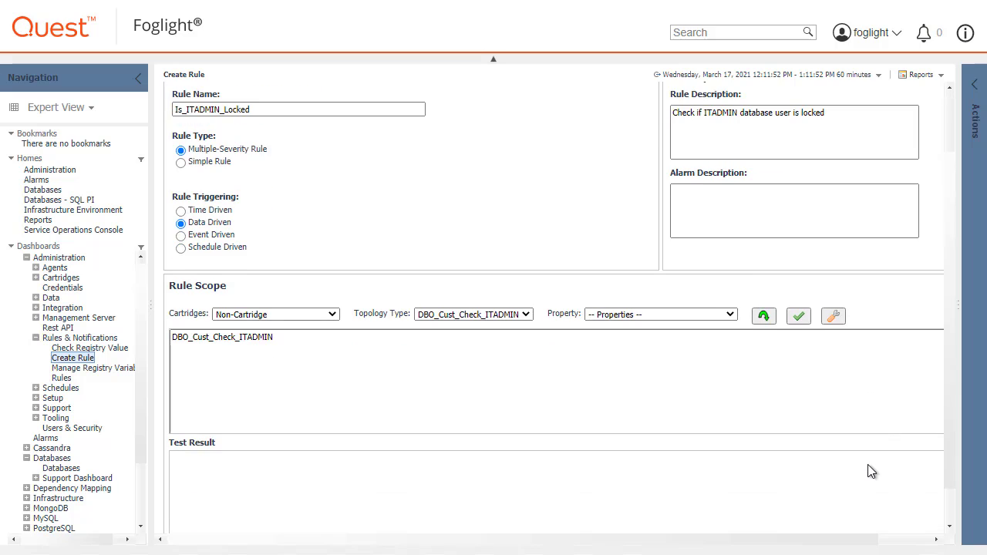
{"action": "scroll", "coordinate": [867, 465], "scroll_direction": "down", "scroll_amount": 3}
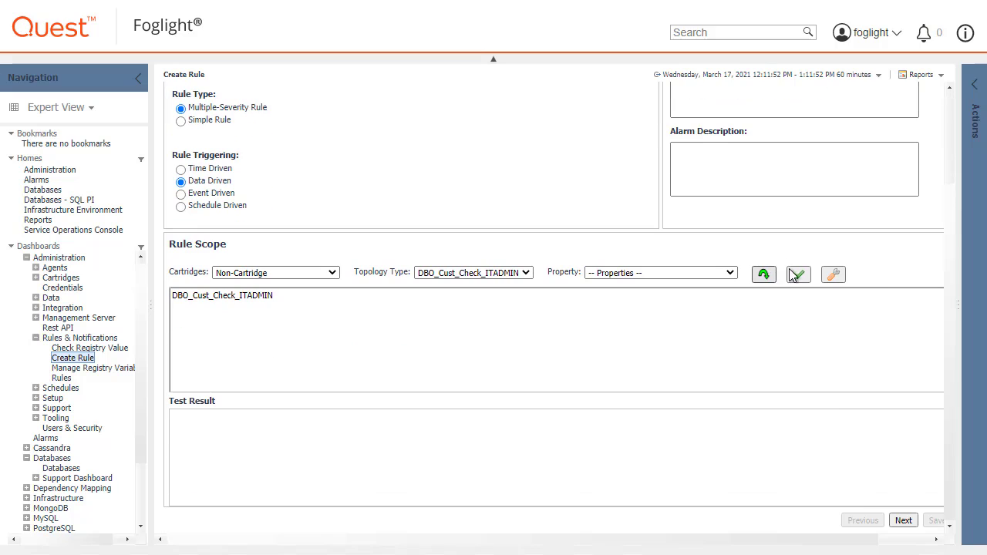
{"action": "left_click", "coordinate": [798, 275]}
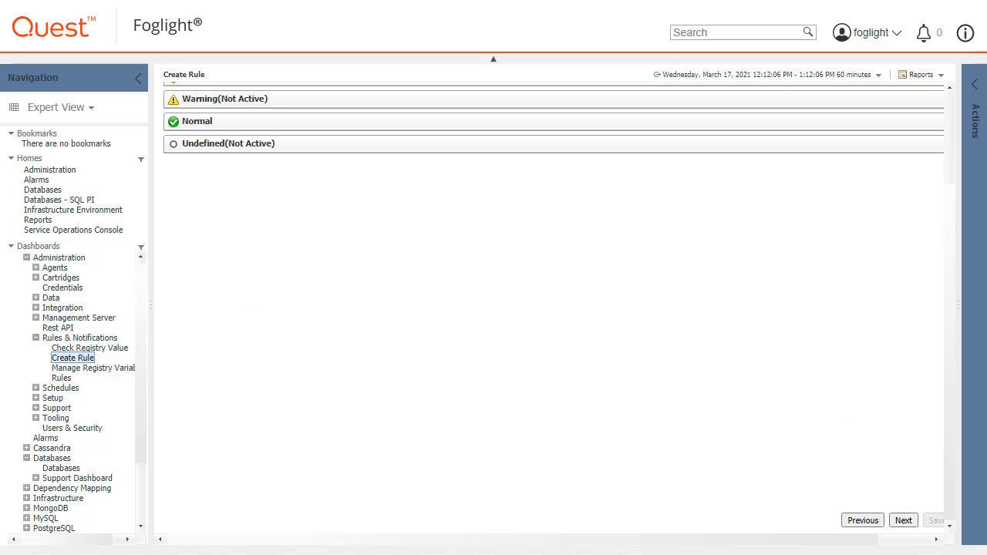
Expand the Warning severity of the rule and activate its condition.
{"action": "left_click", "coordinate": [138, 78]}
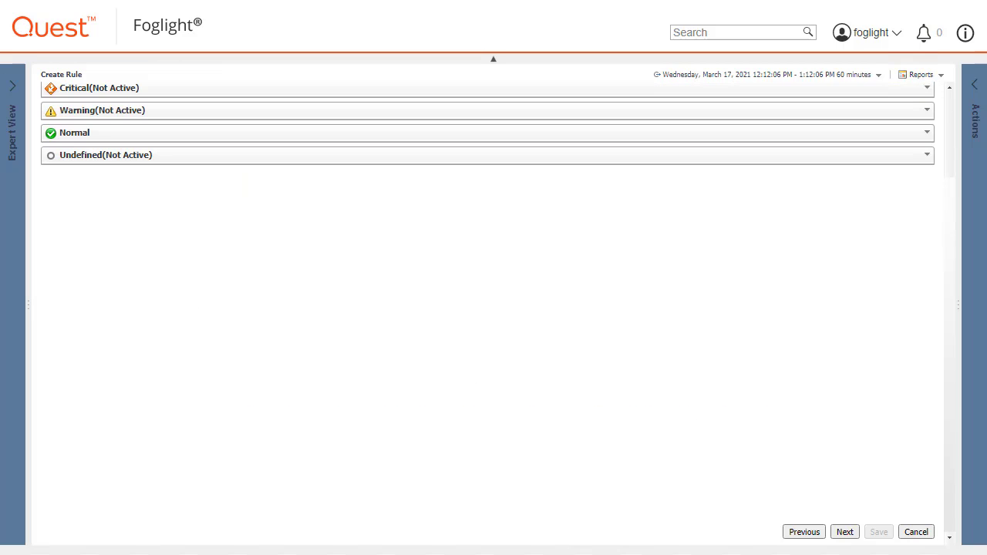
{"action": "scroll", "coordinate": [929, 178], "scroll_direction": "up", "scroll_amount": 2}
{"action": "left_click", "coordinate": [927, 218]}
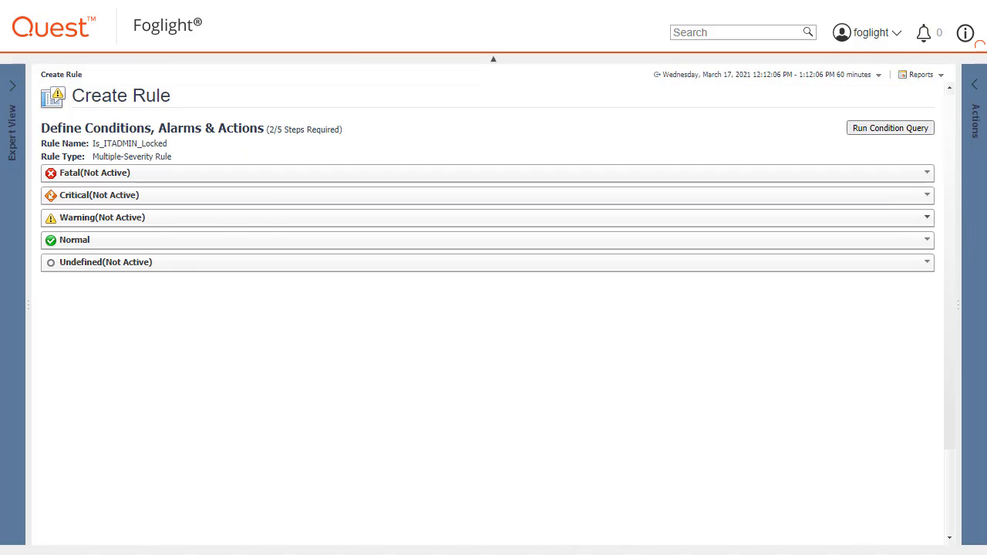
{"action": "left_click", "coordinate": [50, 273]}
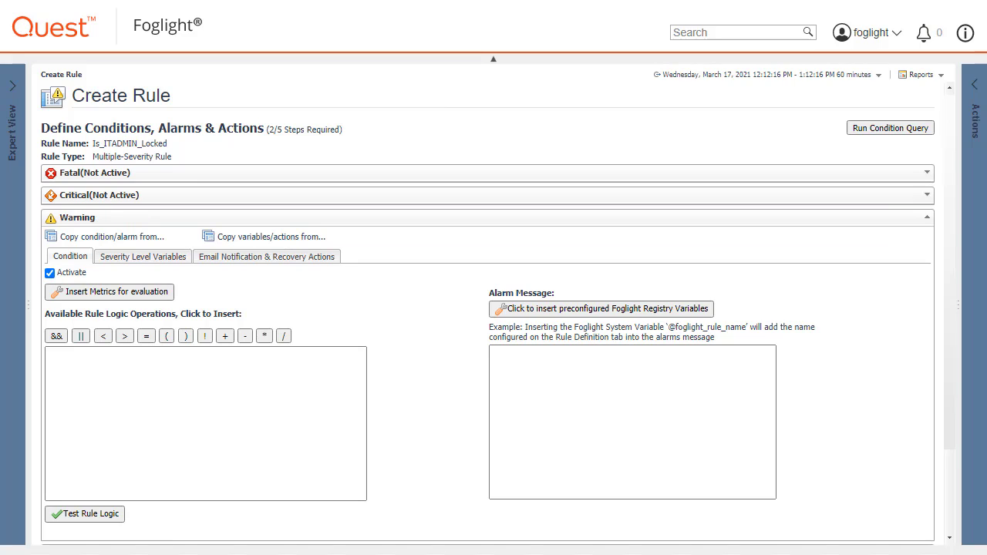
{"action": "left_click", "coordinate": [152, 363]}
{"action": "type", "text": "#account_status#=='LOCKED'"}
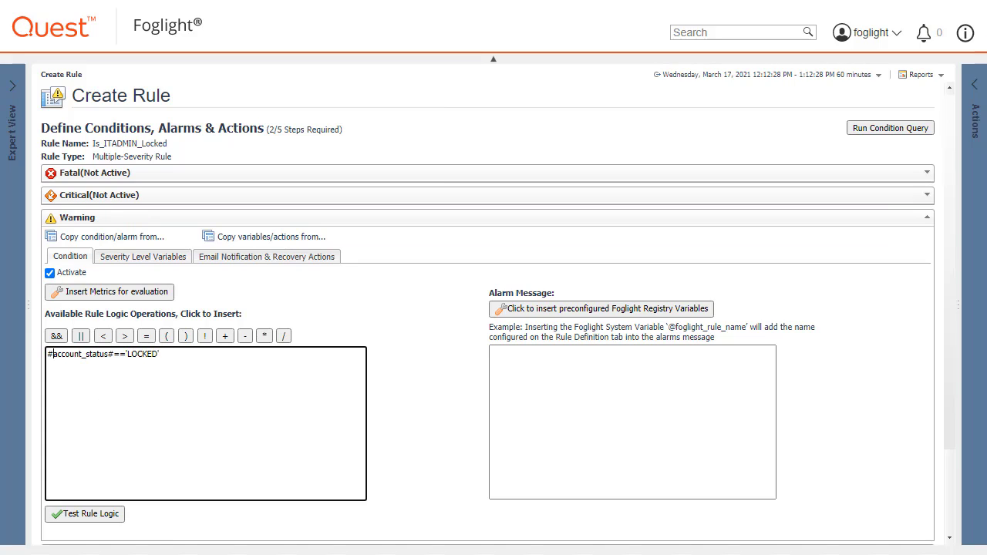
{"action": "left_click", "coordinate": [527, 375]}
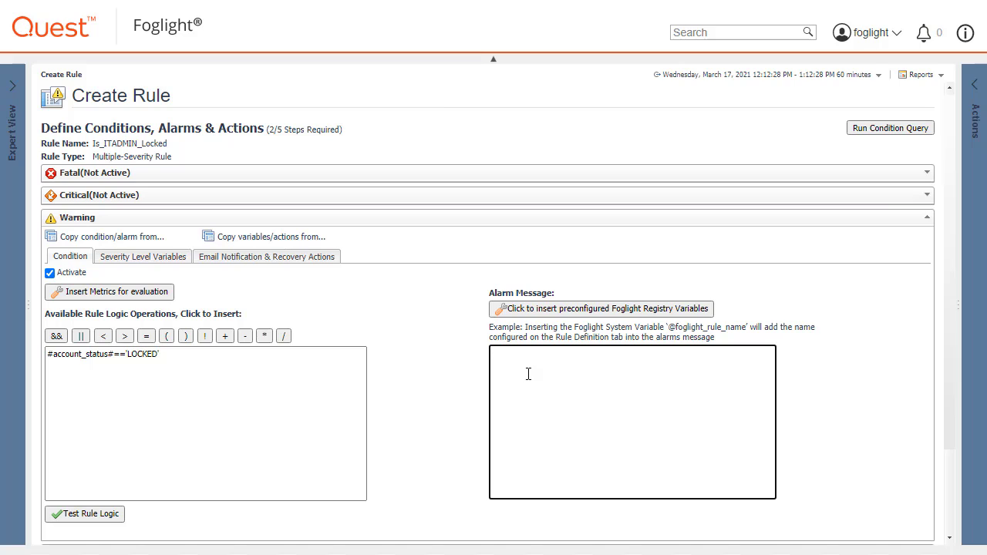
{"action": "type", "text": "RULE: UDC_Name - Account @UDC_User is @UDC_Value on @foglight_monitored_host_name"}
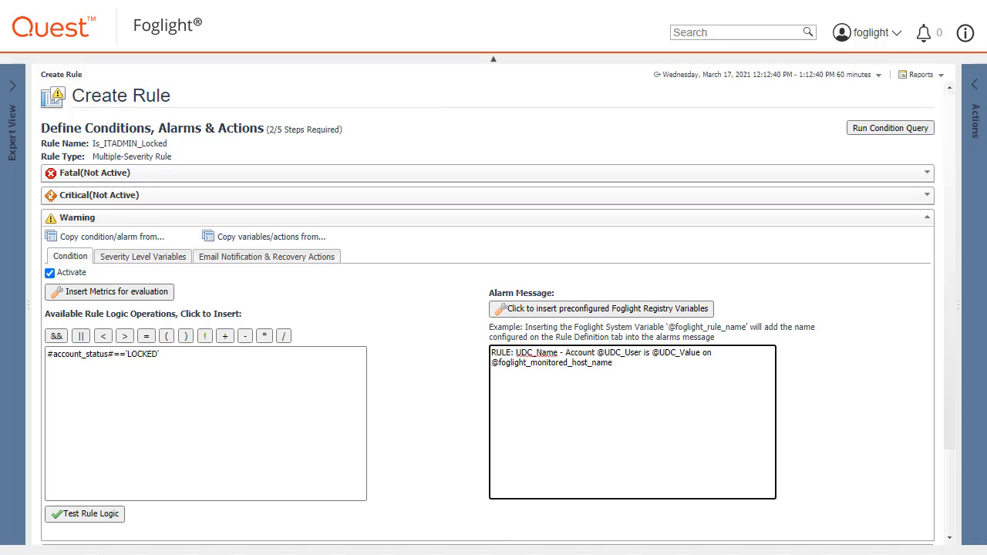
Add a Warning severity level variable named UDC_Value with the expression #account_status#.
{"action": "left_click", "coordinate": [142, 256]}
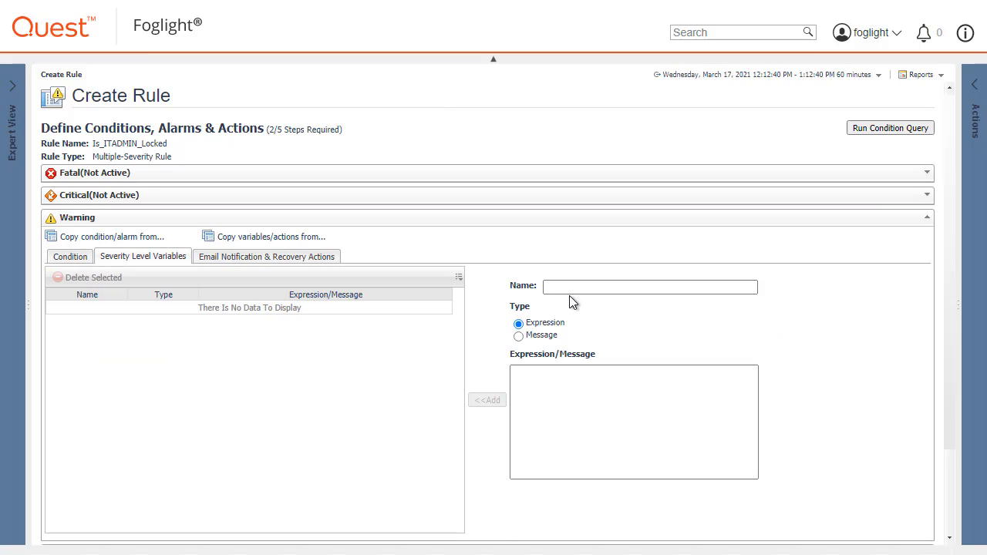
{"action": "left_click", "coordinate": [573, 288]}
{"action": "type", "text": "UDC_Value"}
{"action": "left_click", "coordinate": [556, 394]}
{"action": "type", "text": "#account_status#"}
{"action": "left_click", "coordinate": [487, 401]}
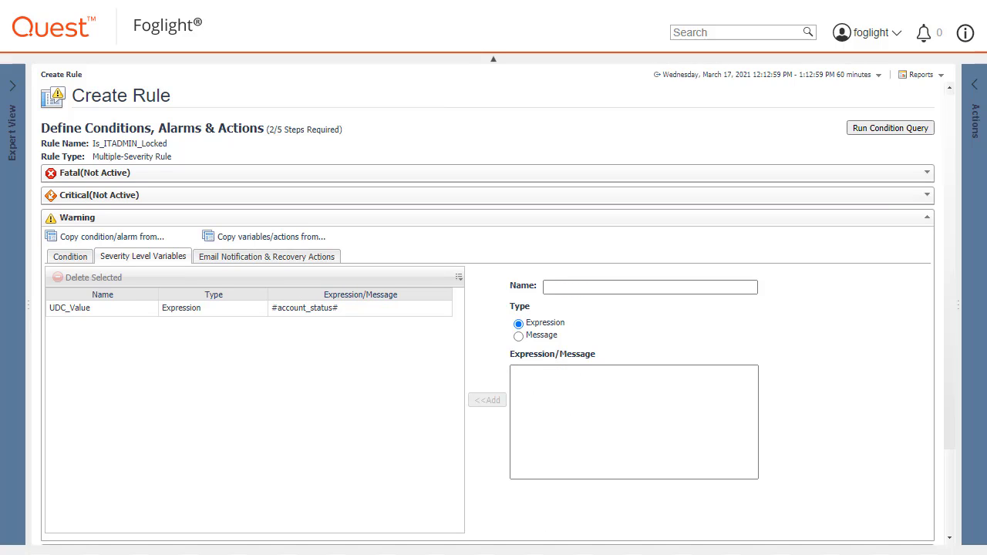
Add a severity level variable named UDC_Name with the expression scope.get("name").
{"action": "left_click", "coordinate": [572, 287]}
{"action": "type", "text": "UDC_Name"}
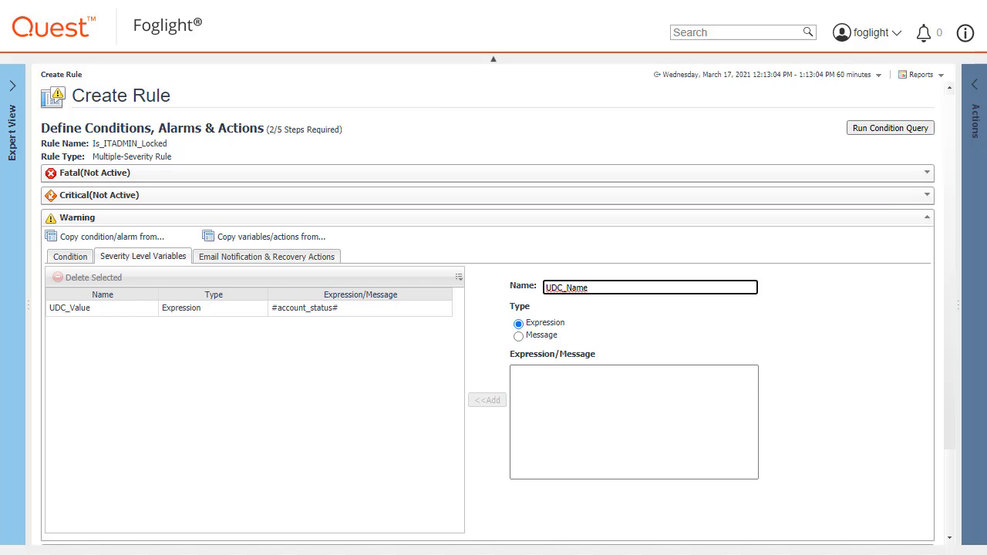
{"action": "left_click", "coordinate": [552, 406]}
{"action": "type", "text": "scope.get(\"name\")"}
{"action": "left_click", "coordinate": [487, 400]}
Add a severity level variable named UDC_User with the expression scope.get("username").
{"action": "left_click", "coordinate": [617, 287]}
{"action": "type", "text": "UDC_User"}
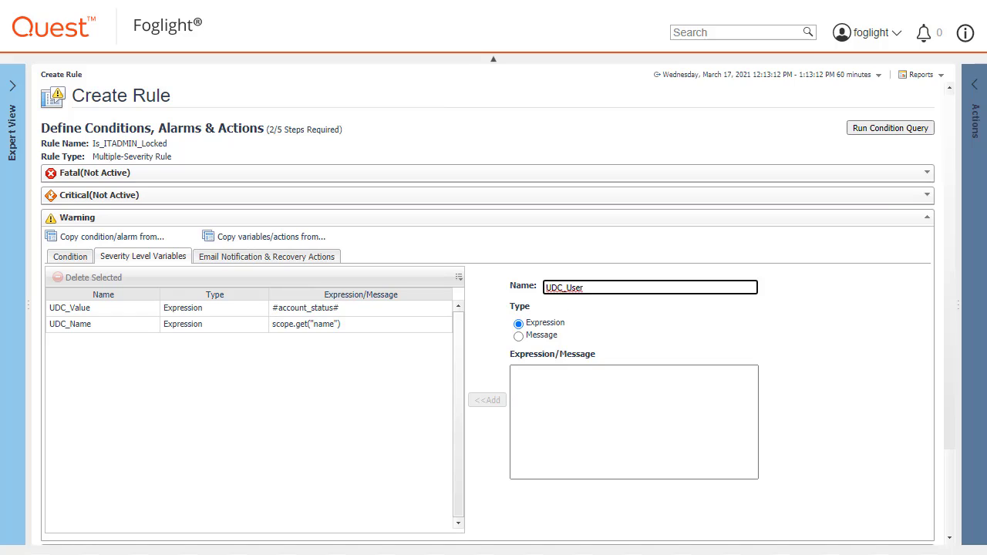
{"action": "left_click", "coordinate": [521, 402]}
{"action": "type", "text": "scope.get(\"username\")"}
{"action": "left_click", "coordinate": [484, 529]}
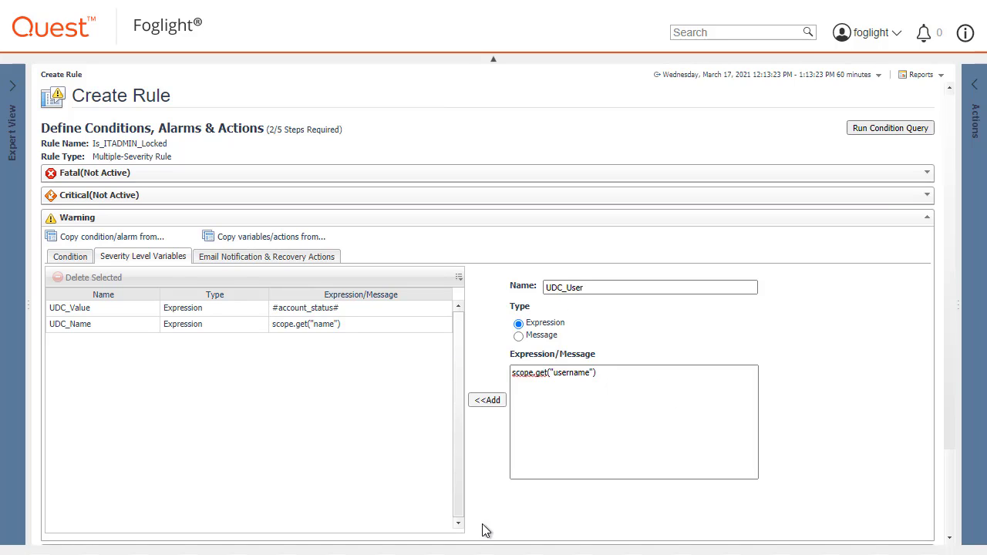
{"action": "left_click", "coordinate": [487, 401]}
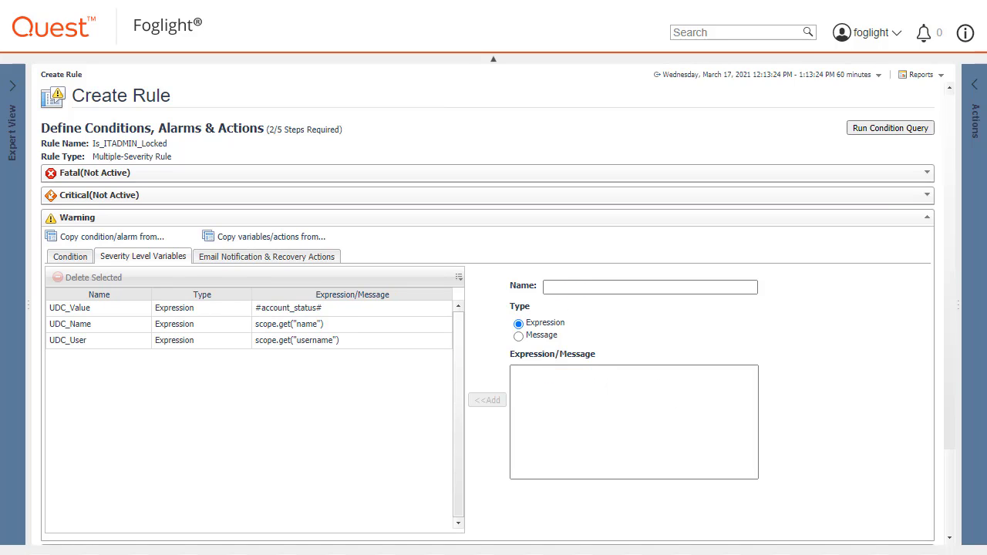
Recheck the Warning condition, pass through the optional schedule, action behavior and rule variable pages with their defaults, and save the rule.
{"action": "left_click", "coordinate": [78, 259]}
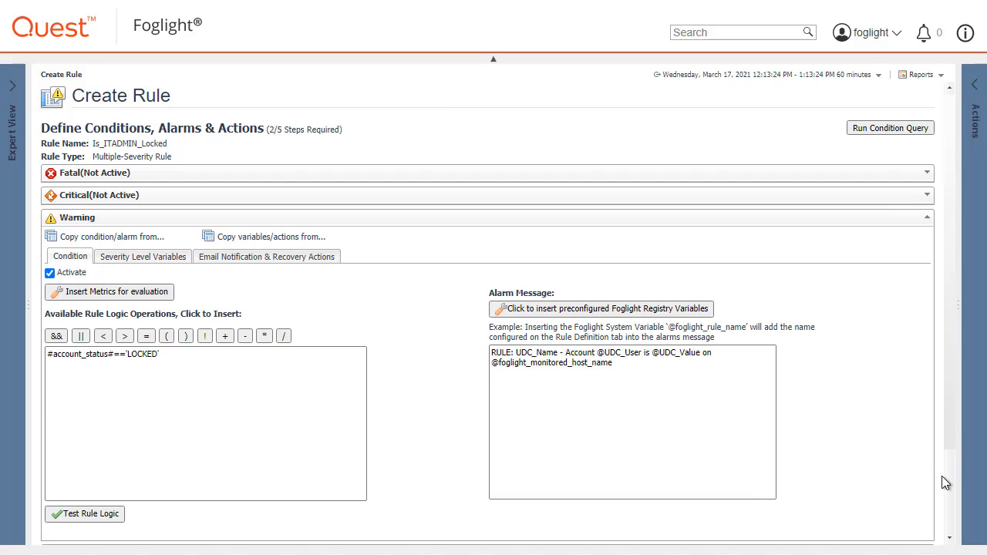
{"action": "scroll", "coordinate": [944, 513], "scroll_direction": "down", "scroll_amount": 3}
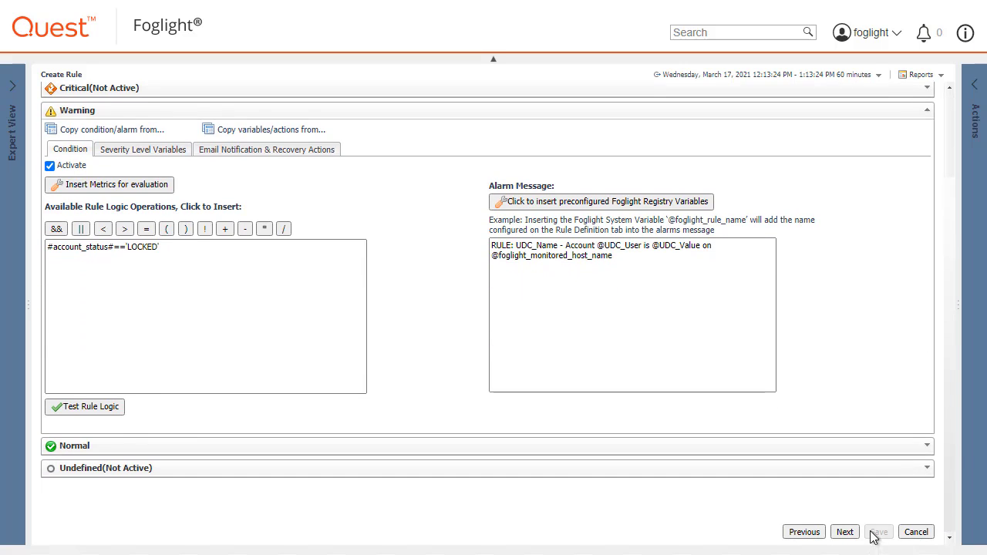
{"action": "left_click", "coordinate": [846, 532]}
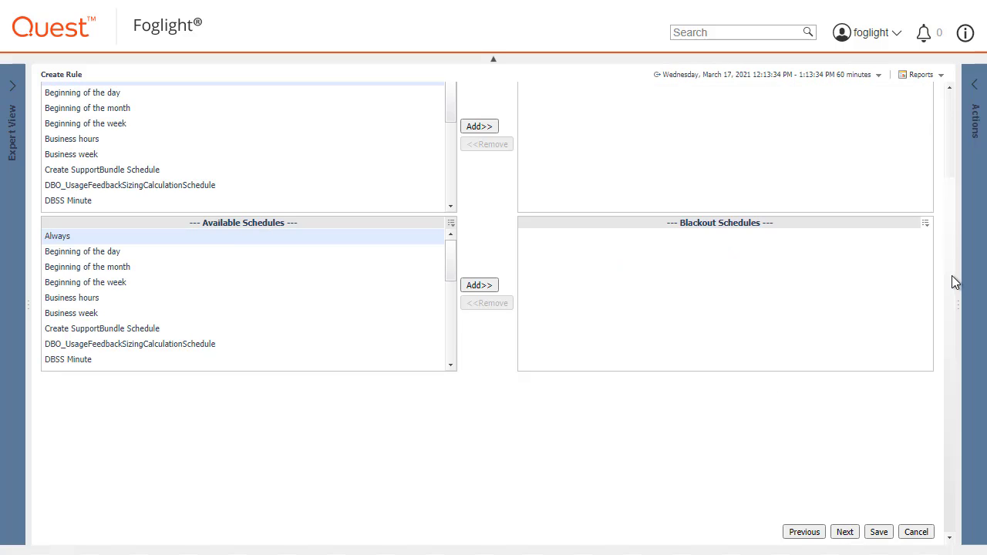
{"action": "scroll", "coordinate": [957, 184], "scroll_direction": "up", "scroll_amount": 3}
{"action": "scroll", "coordinate": [952, 476], "scroll_direction": "down", "scroll_amount": 3}
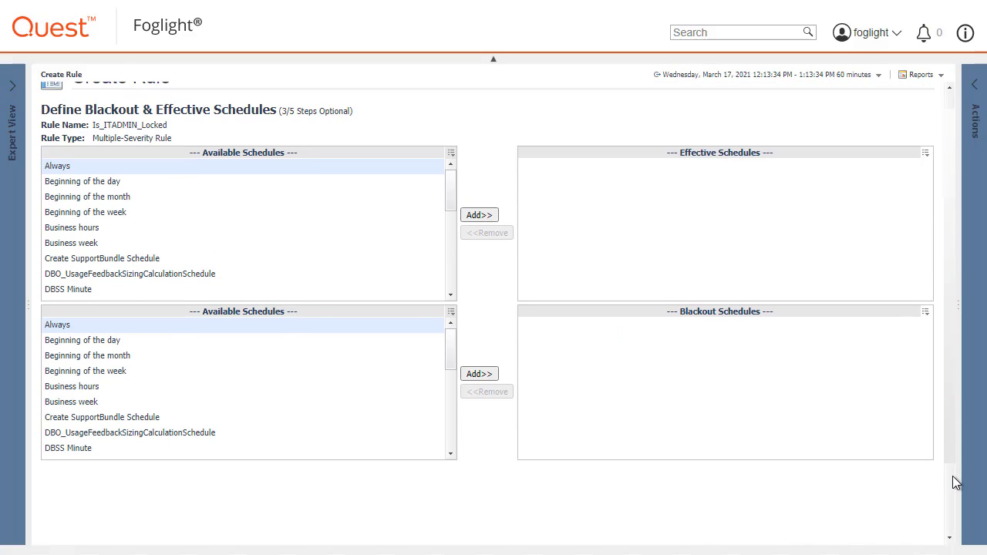
{"action": "left_click", "coordinate": [857, 532]}
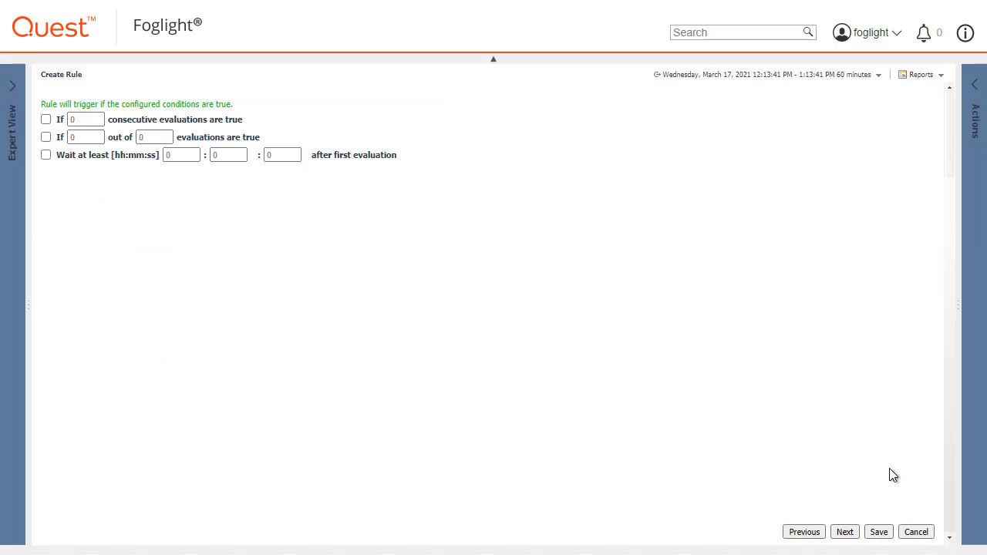
{"action": "scroll", "coordinate": [959, 330], "scroll_direction": "up", "scroll_amount": 3}
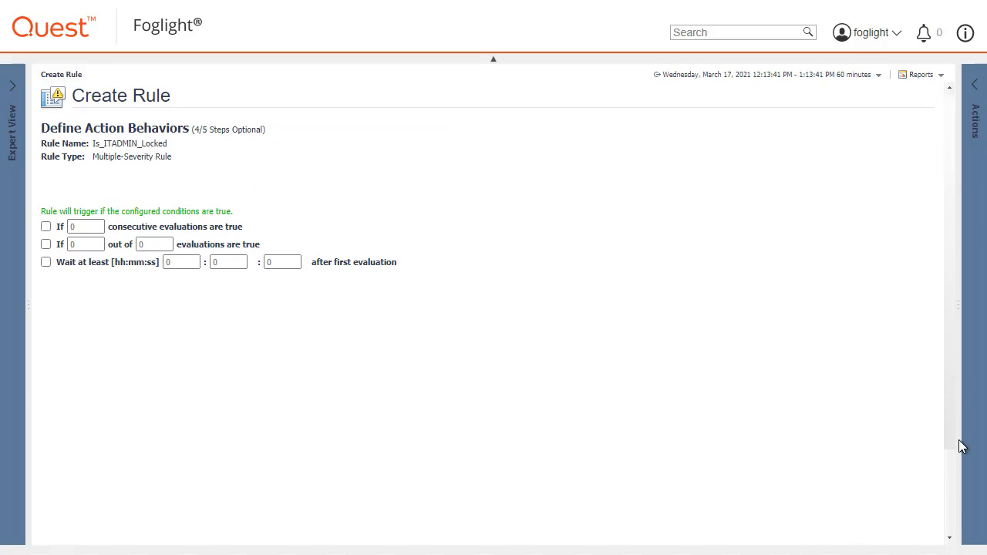
{"action": "scroll", "coordinate": [959, 440], "scroll_direction": "down", "scroll_amount": 3}
{"action": "scroll", "coordinate": [953, 409], "scroll_direction": "up", "scroll_amount": 3}
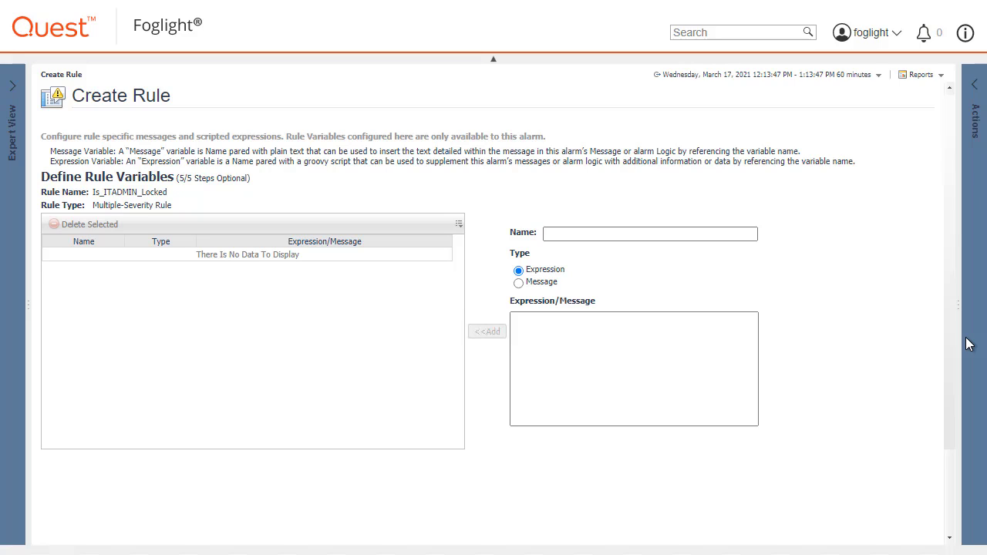
{"action": "scroll", "coordinate": [967, 381], "scroll_direction": "down", "scroll_amount": 3}
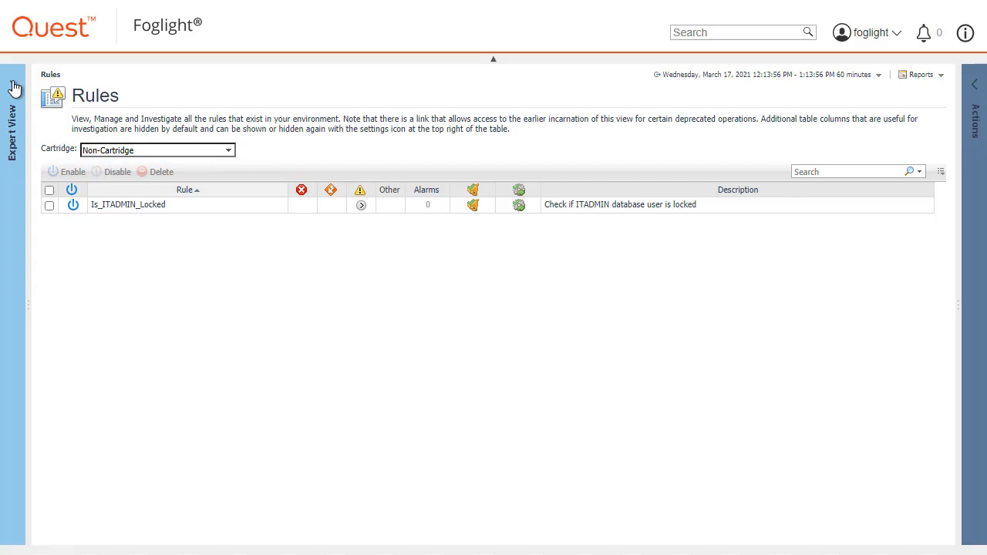
Go to the Databases home and open the overview of the Oracle instance MONORA11GW-ORCLFOG.
{"action": "left_click", "coordinate": [13, 89]}
{"action": "left_click", "coordinate": [48, 191]}
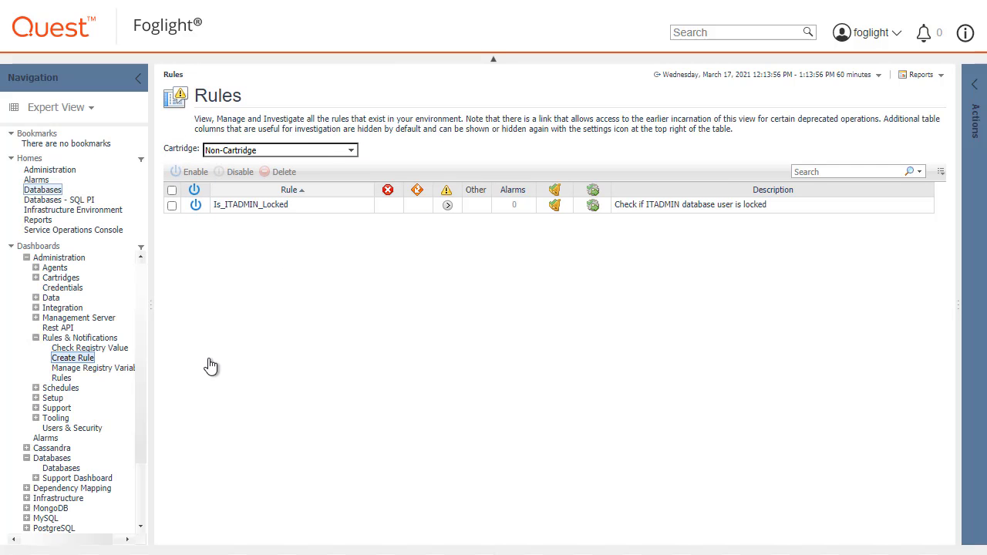
{"action": "left_click", "coordinate": [138, 80]}
{"action": "left_click", "coordinate": [267, 392]}
{"action": "left_click", "coordinate": [297, 408]}
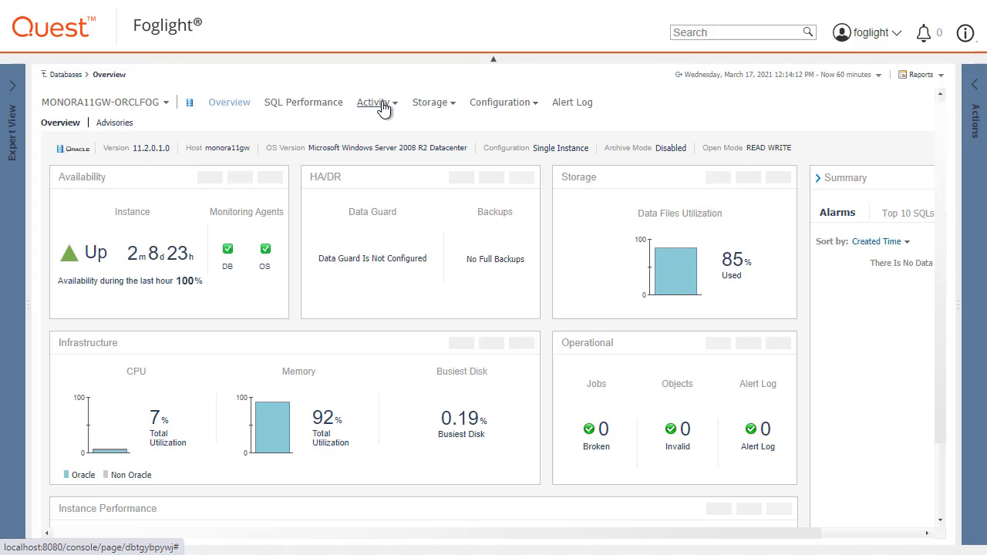
View the instance's user-defined collections under Activity and refresh the Check_ITADMIN data.
{"action": "left_click", "coordinate": [430, 102]}
{"action": "left_click", "coordinate": [445, 167]}
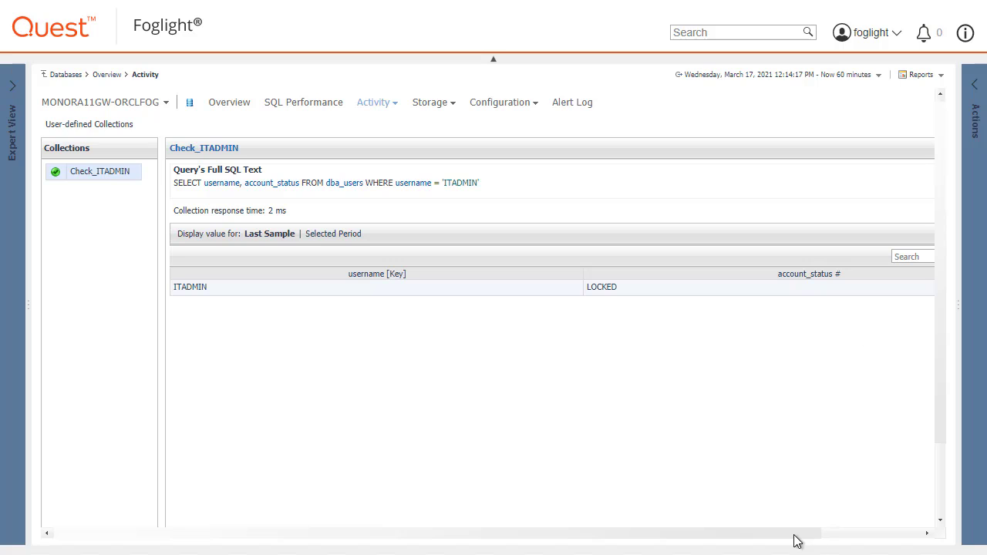
{"action": "left_click_drag", "start_coordinate": [795, 535], "coordinate": [913, 535]}
{"action": "left_click", "coordinate": [860, 101]}
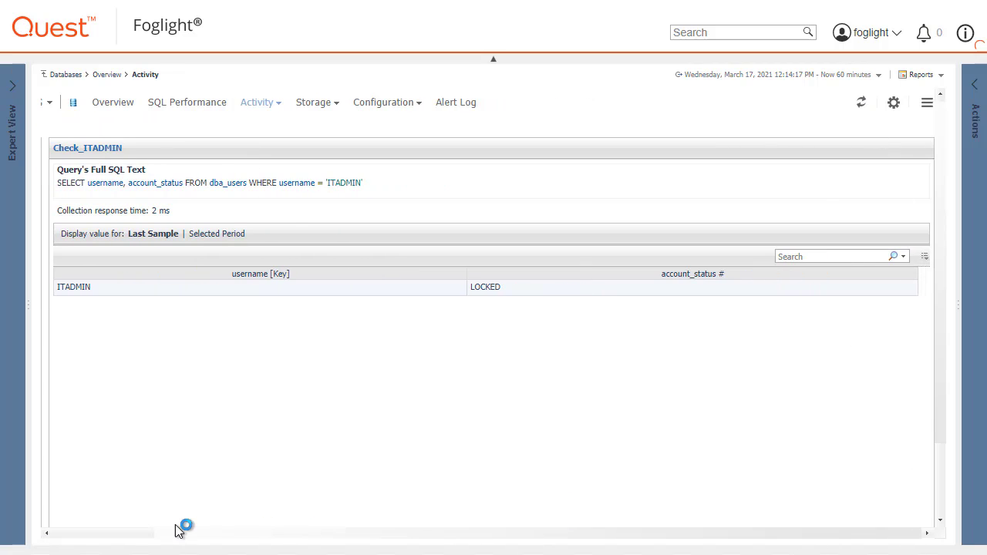
Return to the Databases list and open the details of MONORA11GW-ORCLFOG's outstanding warning alarm.
{"action": "left_click", "coordinate": [64, 75]}
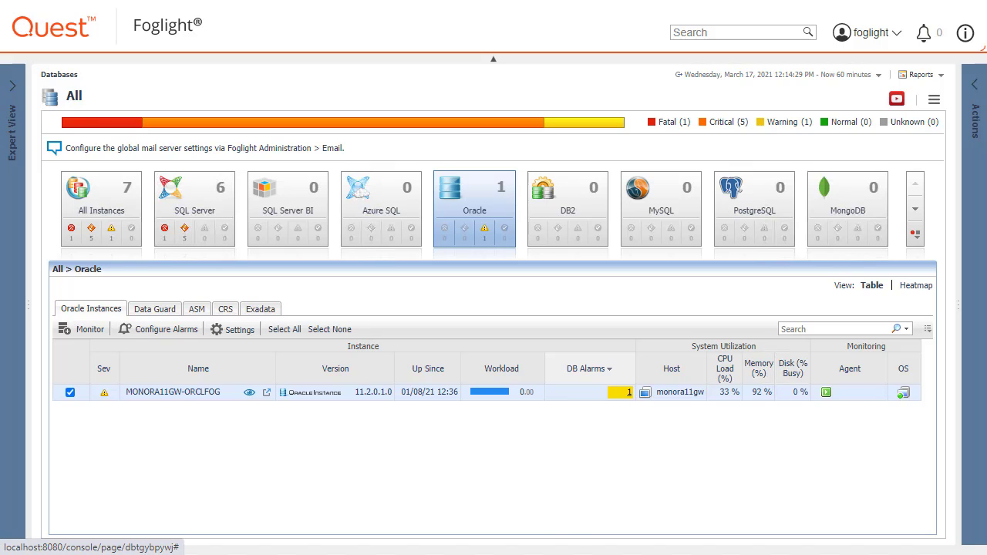
{"action": "left_click", "coordinate": [622, 394]}
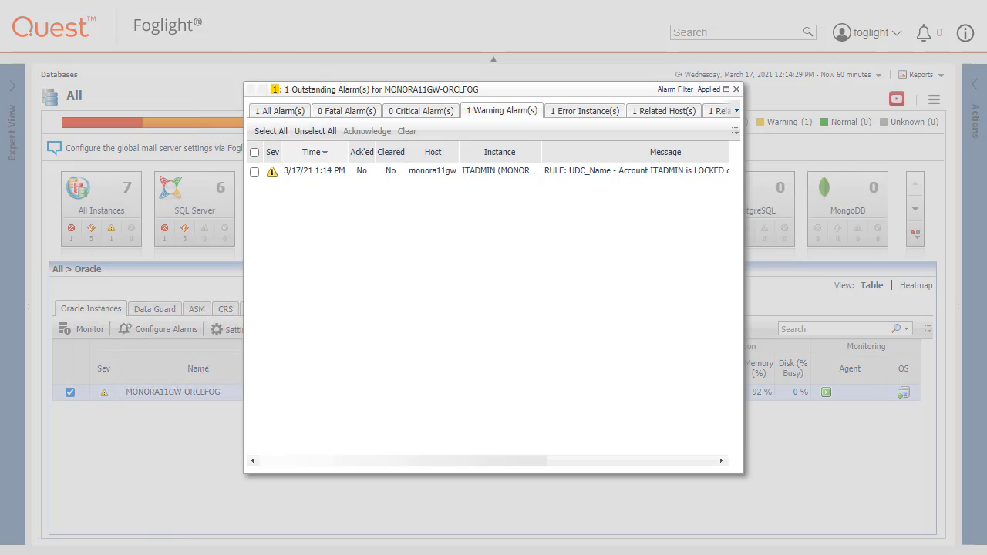
{"action": "left_click", "coordinate": [648, 171]}
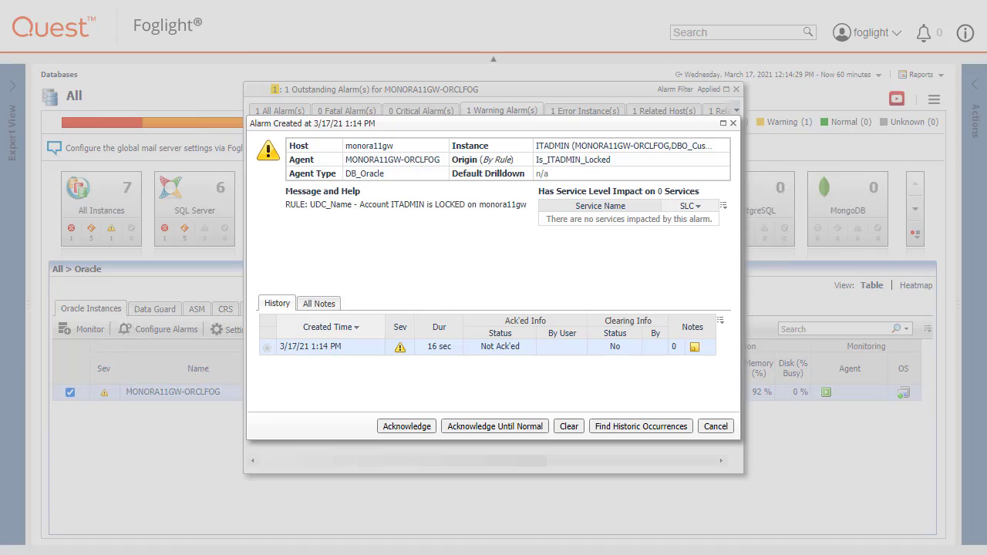